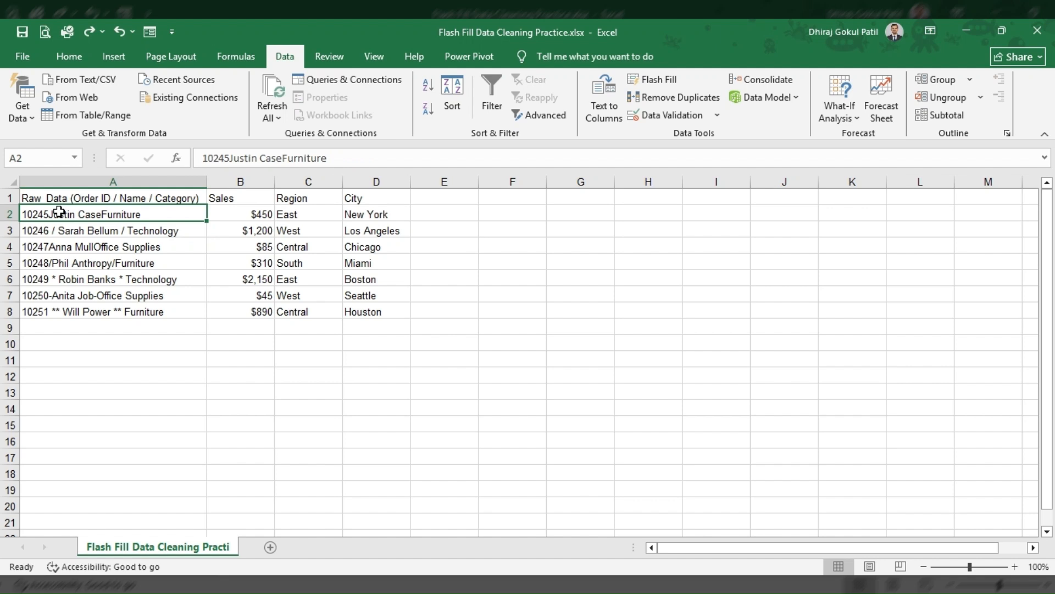
Step: Examine the raw entries in A2:A8 for how order ID, name and category are combined and separated
click(95, 229)
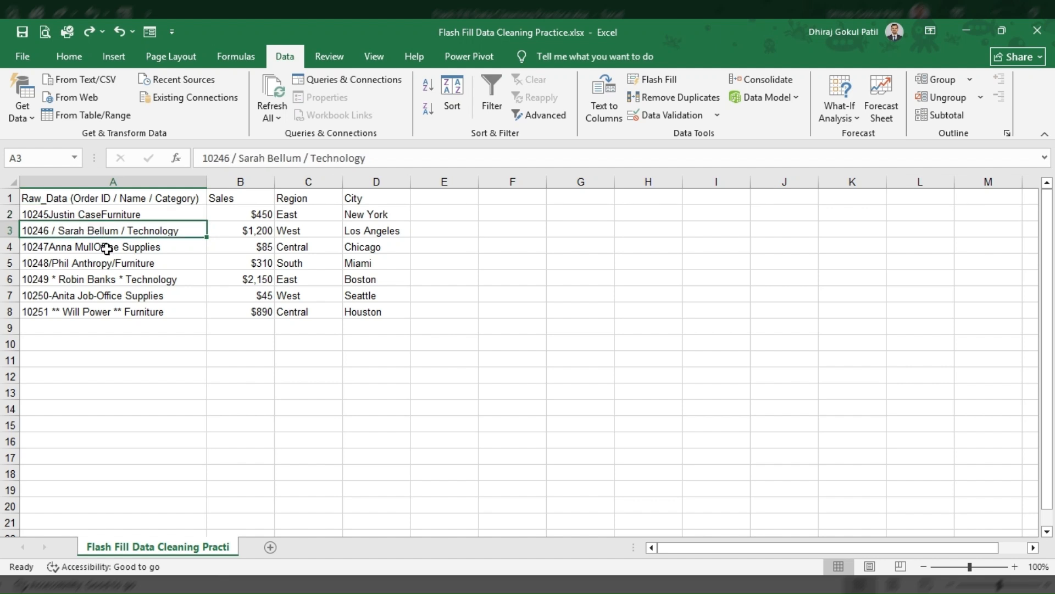
click(107, 246)
click(104, 263)
click(107, 279)
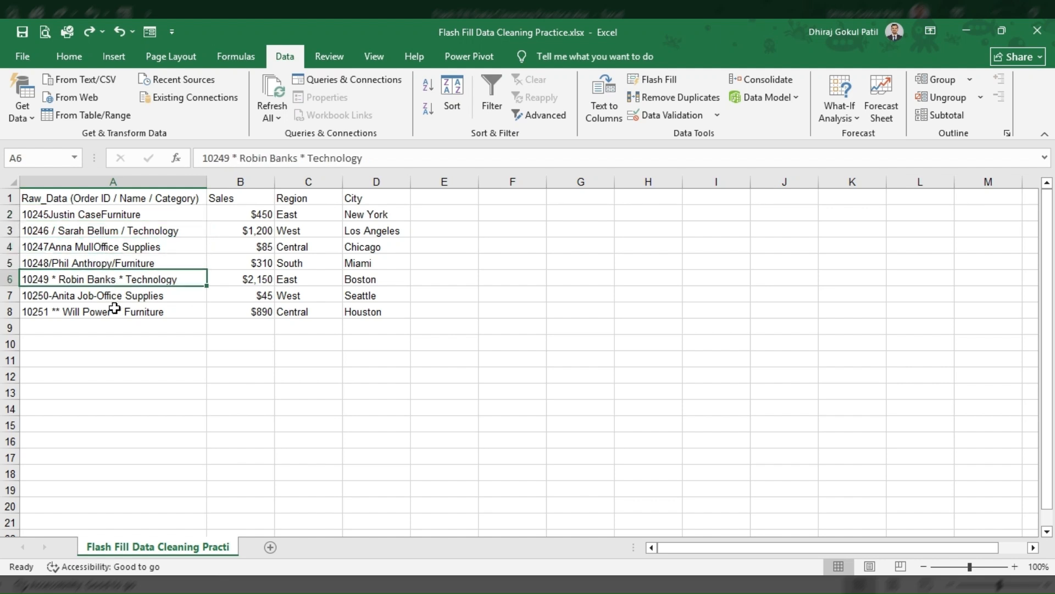
click(114, 297)
click(117, 311)
click(107, 263)
click(114, 295)
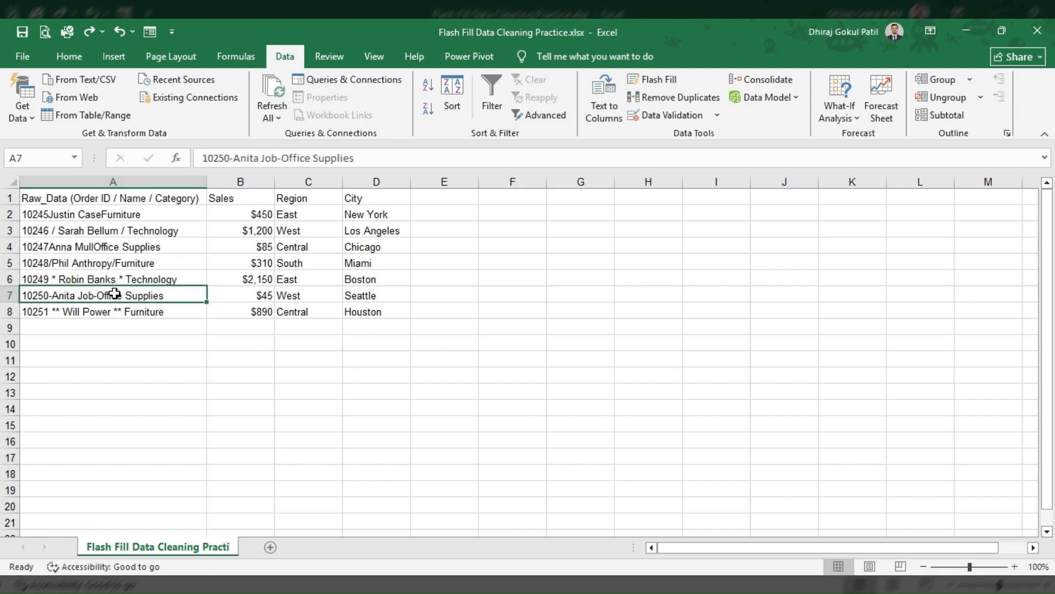
click(112, 245)
click(113, 228)
click(115, 214)
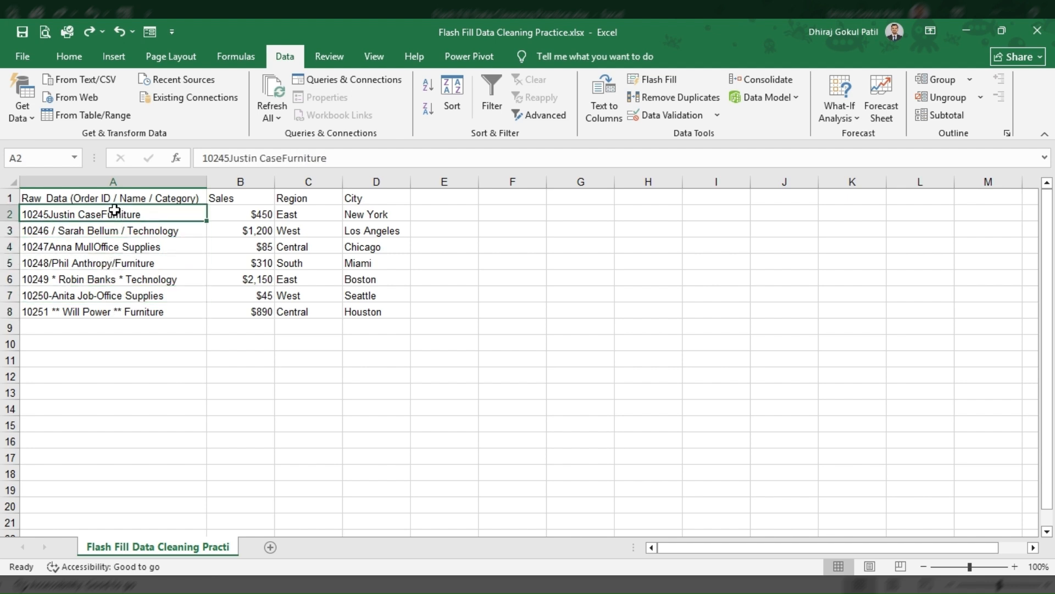
click(152, 246)
click(156, 309)
click(156, 280)
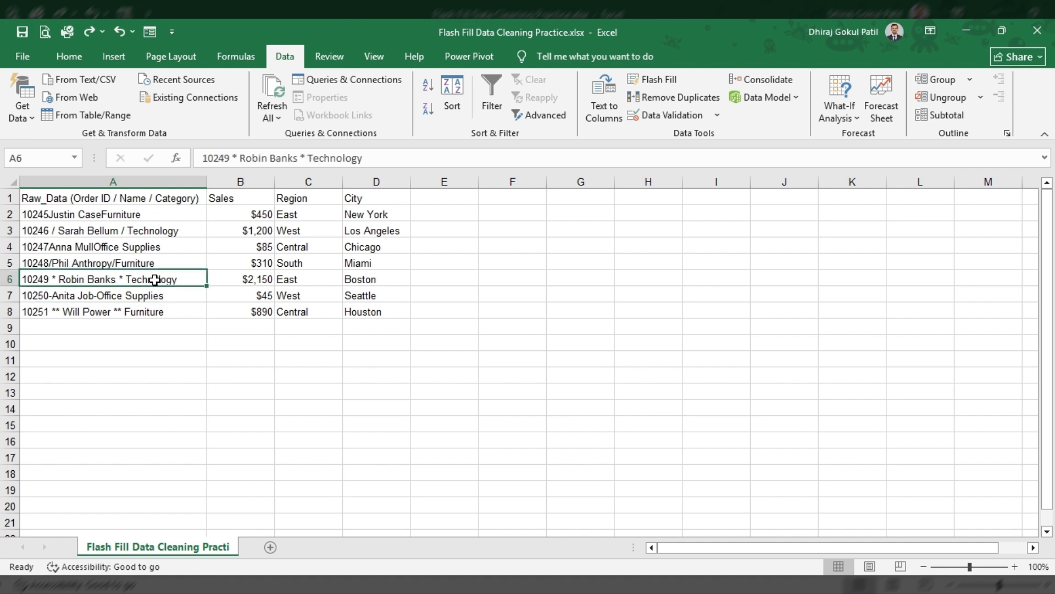
click(150, 261)
click(150, 244)
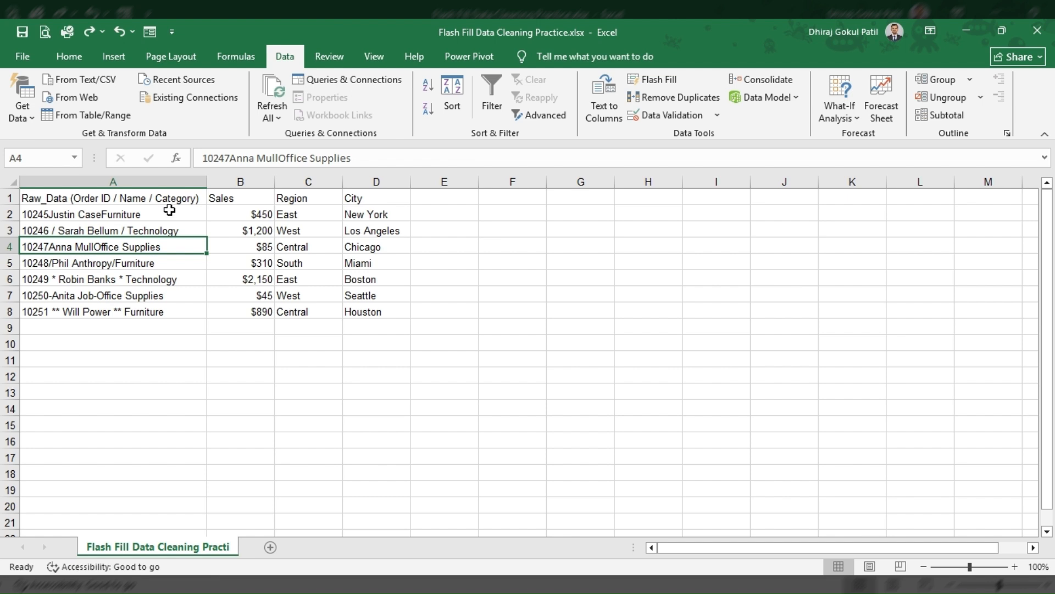
Step: Insert three blank columns between the Raw_Data and Sales columns, and one blank column each before Region and City
click(241, 181)
ctrl+click(291, 181)
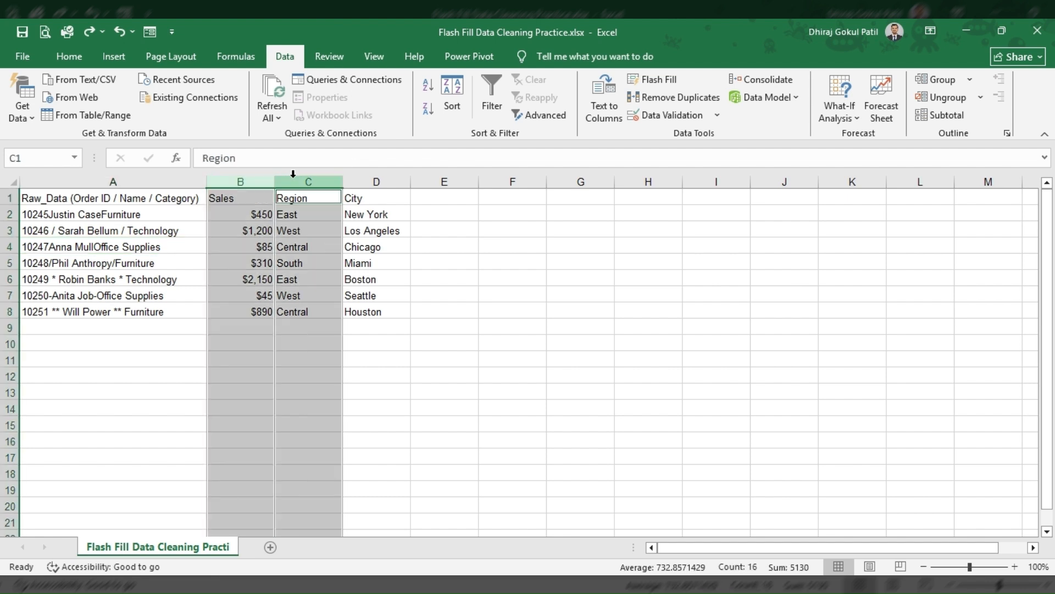
ctrl+click(377, 181)
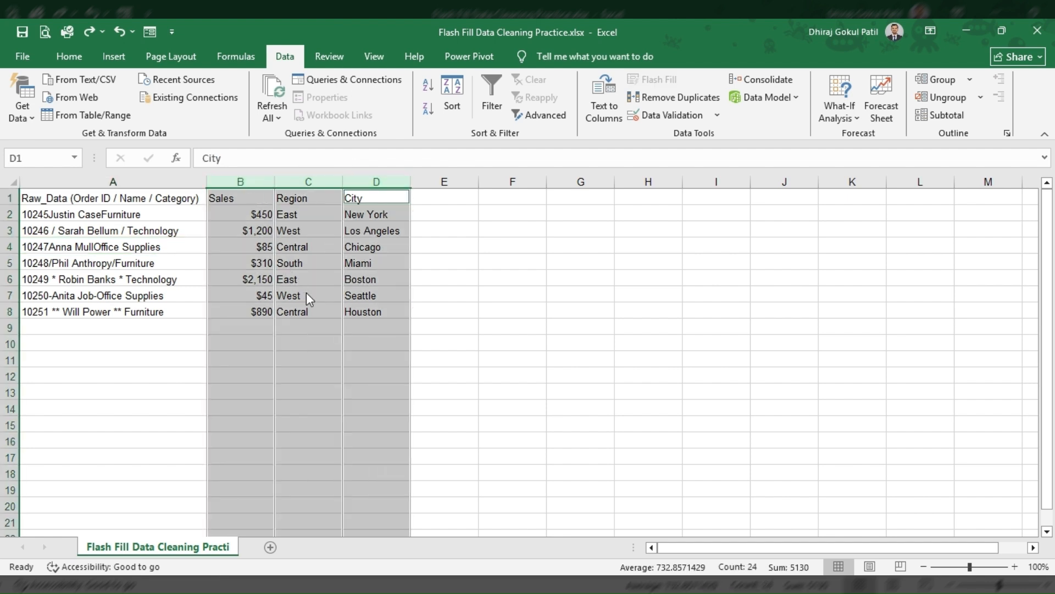
key(ctrl+shift+plus)
click(274, 211)
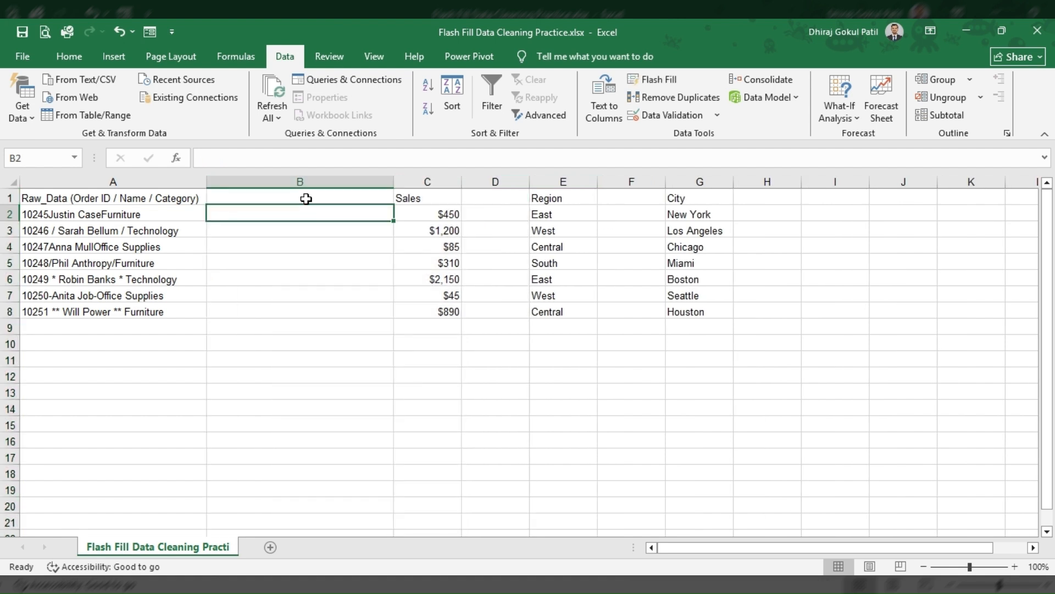
click(317, 181)
key(ctrl+shift+plus)
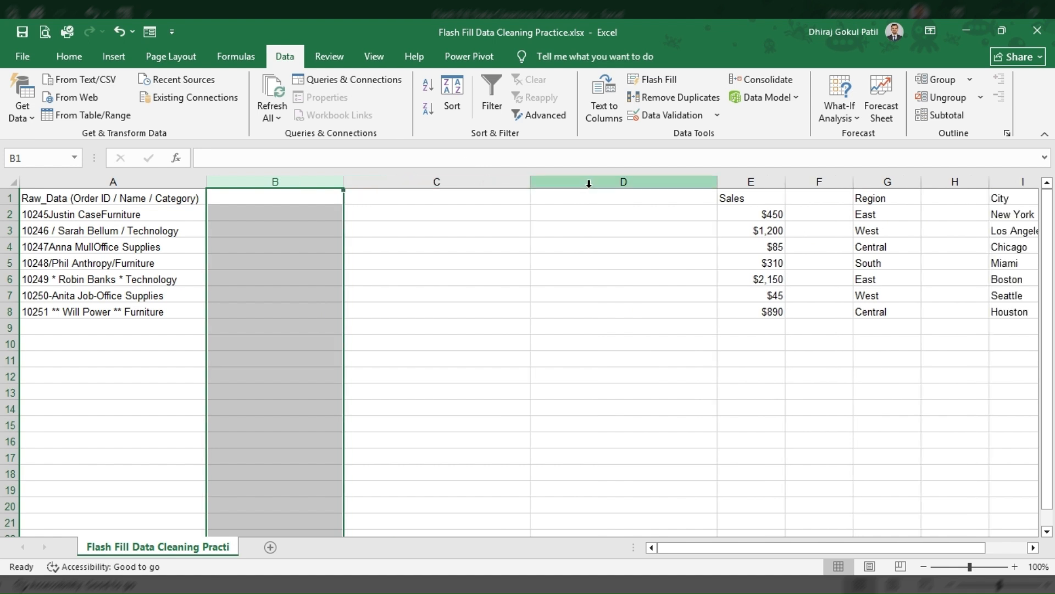
Step: Narrow the blank columns C and D
drag(530, 182, 466, 185)
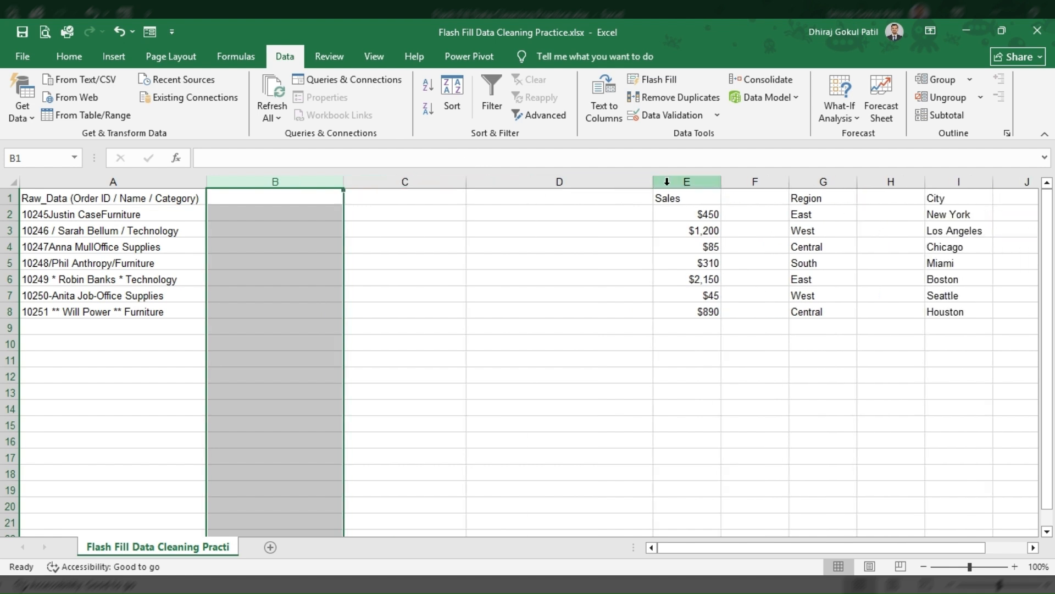
drag(655, 182, 584, 185)
click(462, 278)
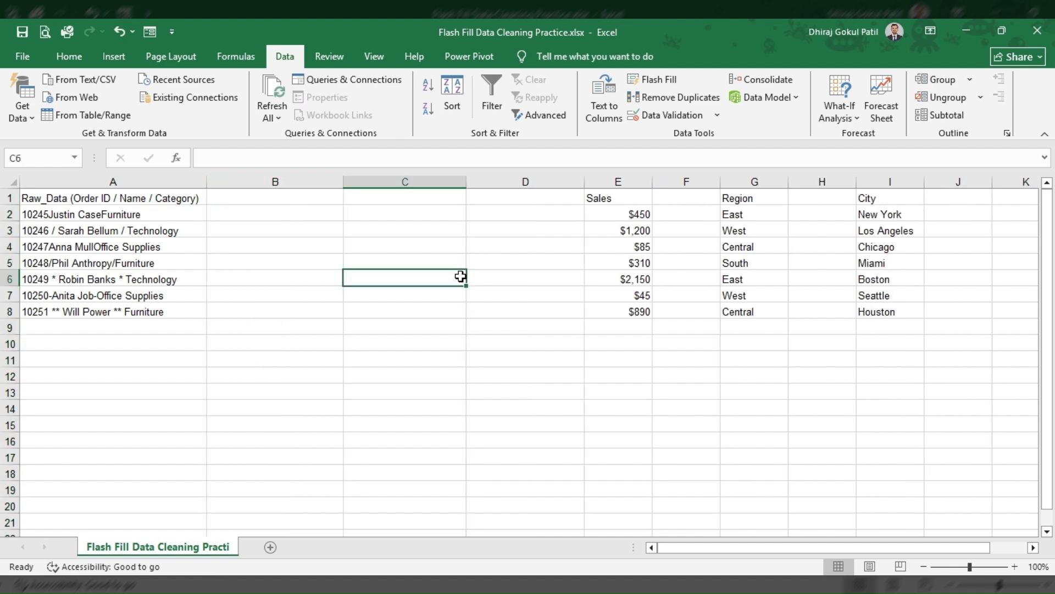
click(430, 302)
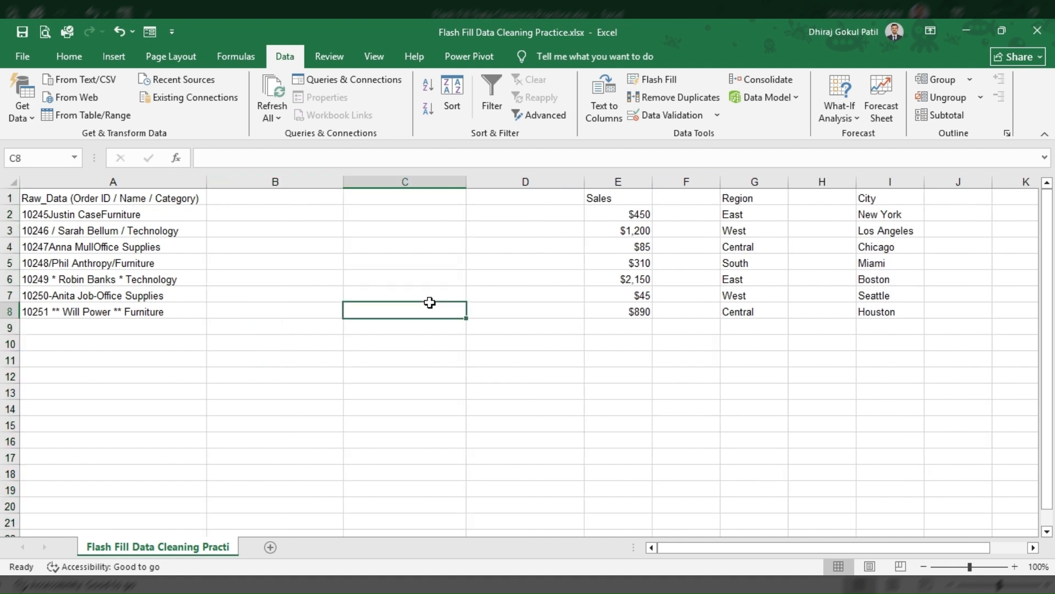
click(158, 404)
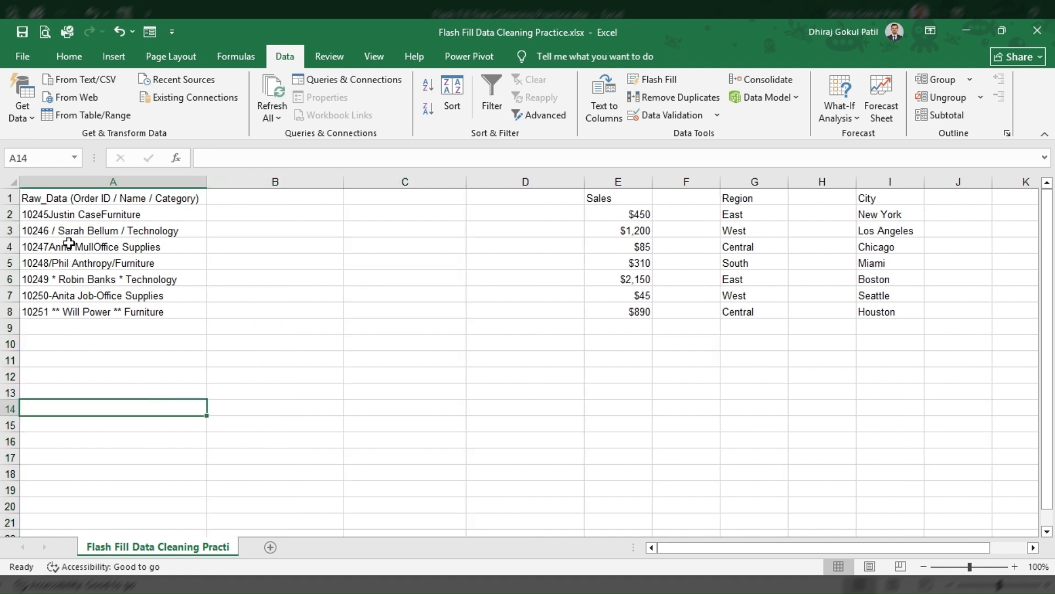
click(57, 339)
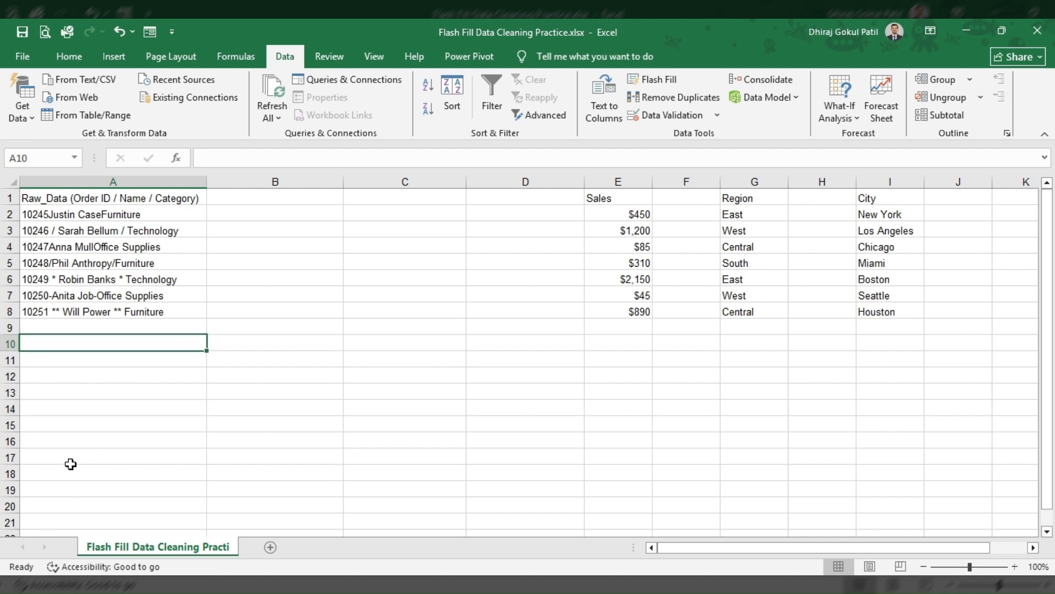
scroll(74, 465, down, 4)
scroll(80, 466, up, 4)
click(405, 215)
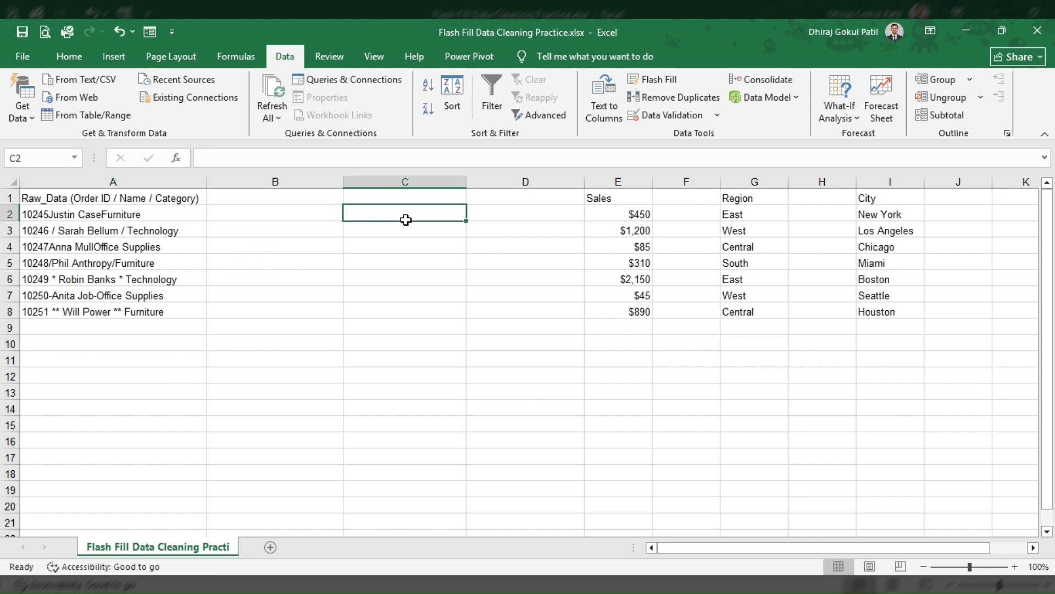
click(520, 212)
click(206, 266)
click(301, 284)
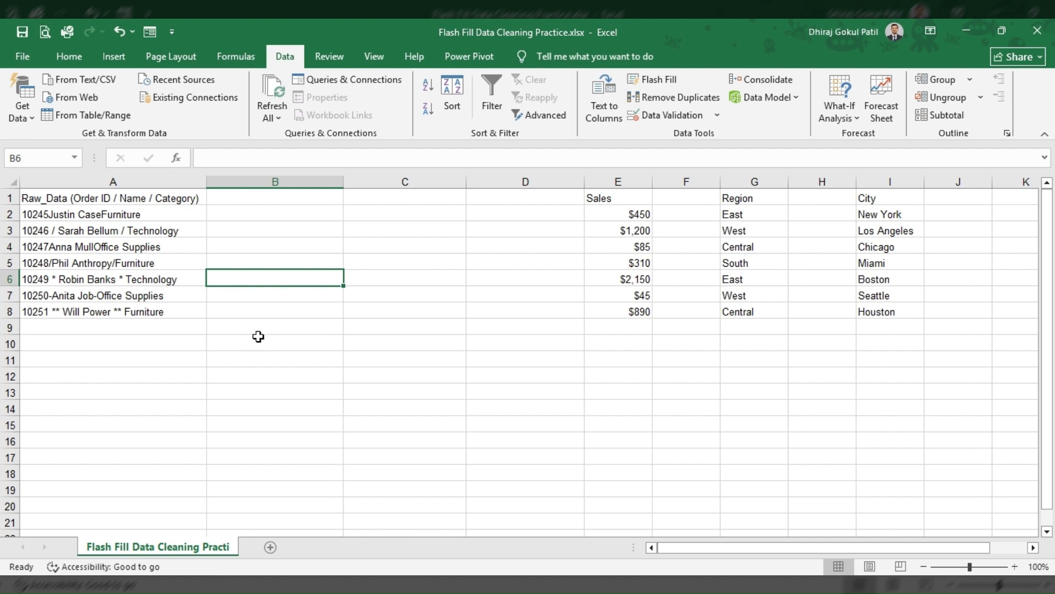
click(311, 235)
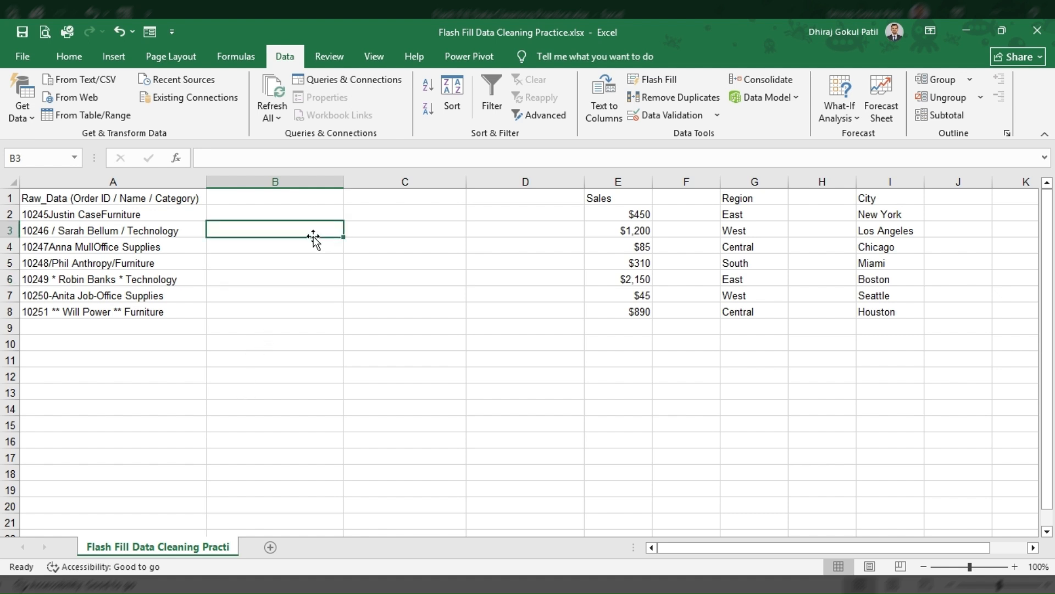
click(291, 213)
click(278, 251)
click(282, 328)
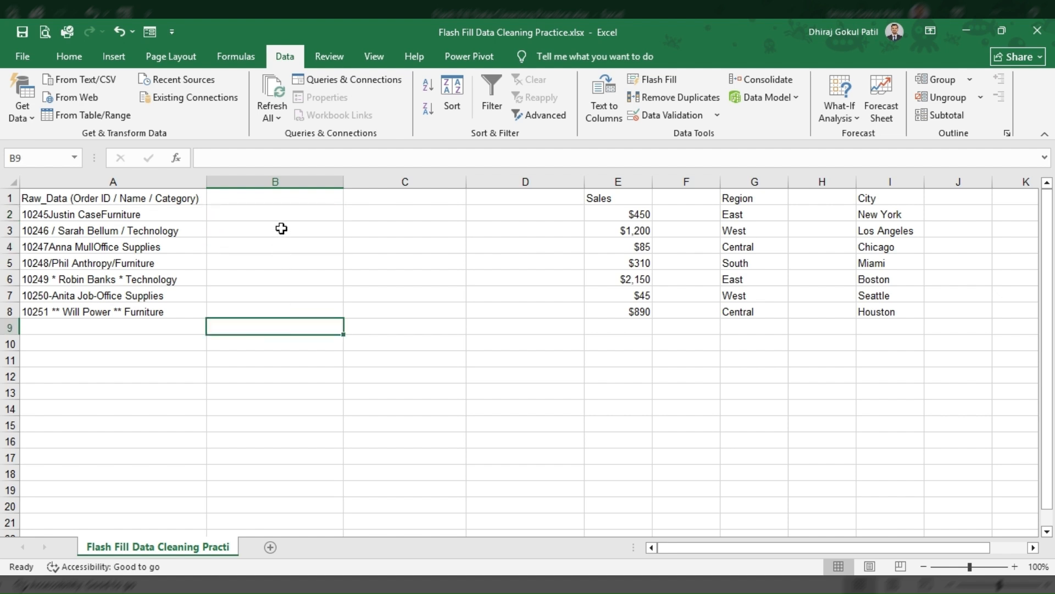
click(252, 250)
click(261, 228)
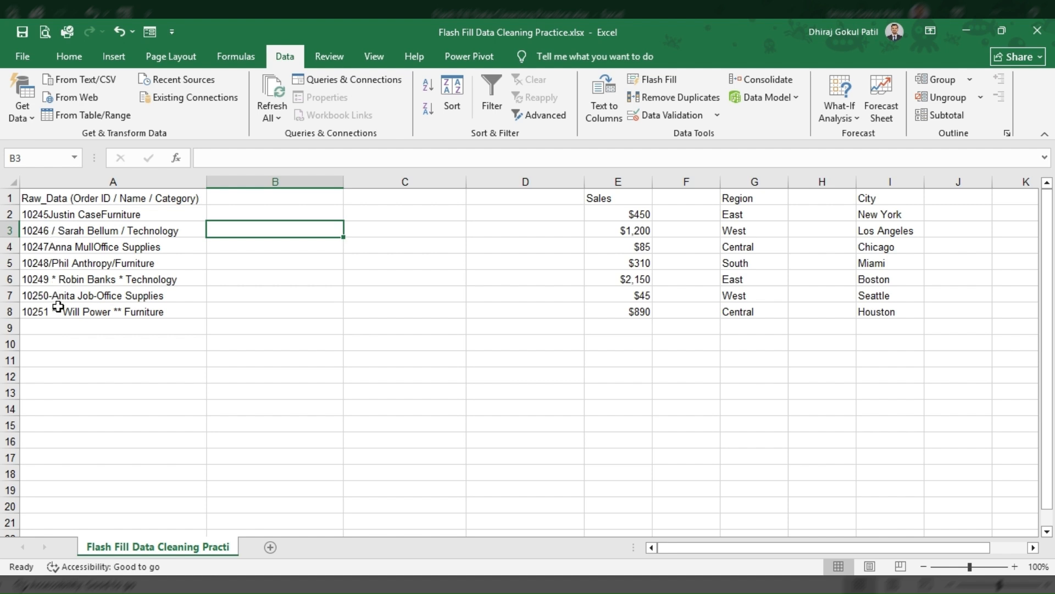
Step: Copy only the order ID from the raw entry in A2 into B2 as a pattern example
double_click(25, 216)
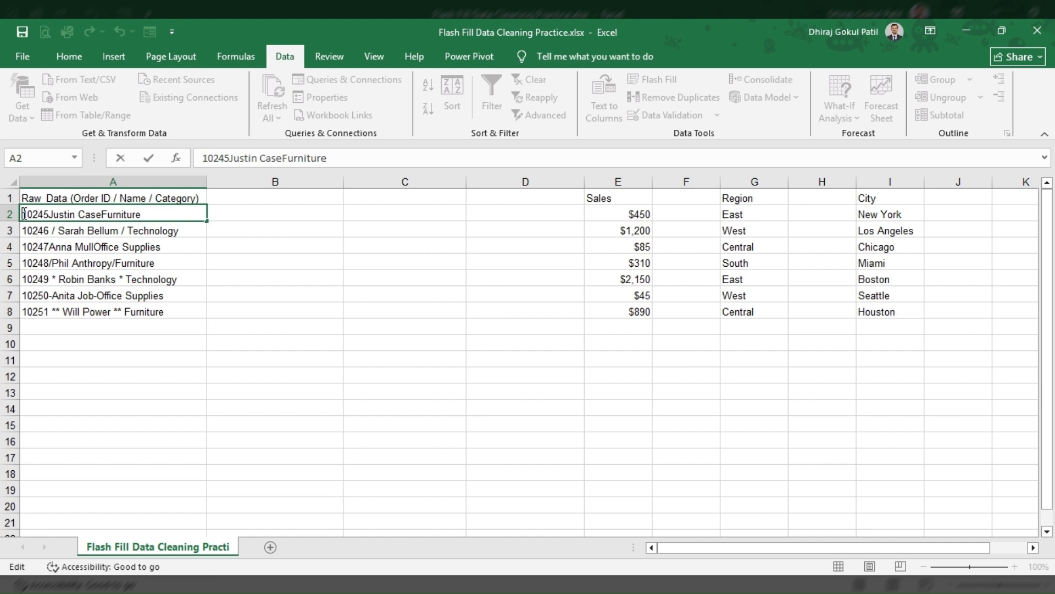
key(shift+Right)
key(shift+Right)
key(shift+Right)
key(shift+Right)
key(ctrl+c)
click(273, 215)
key(ctrl+v)
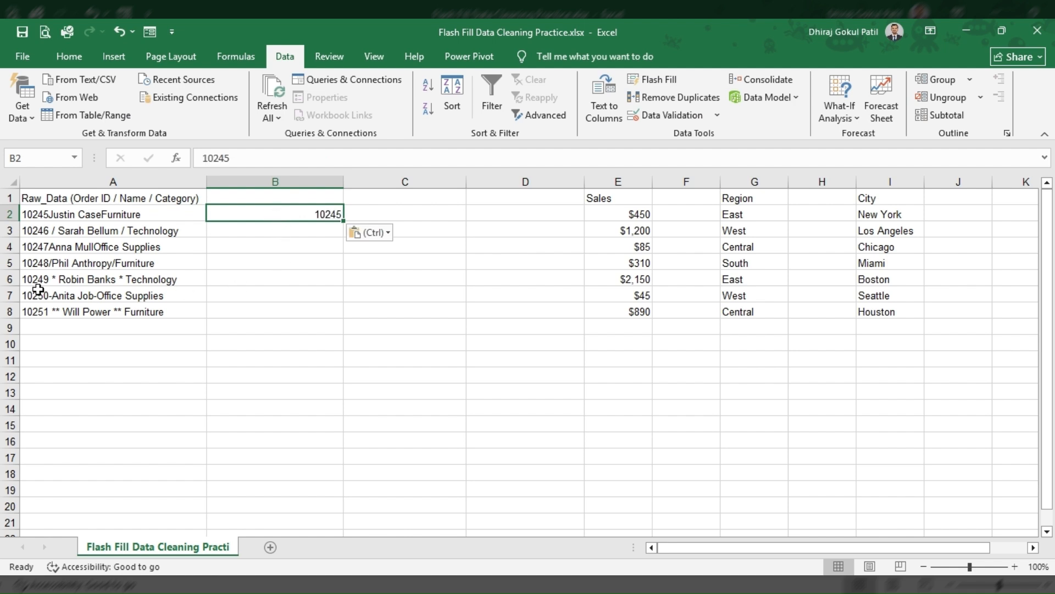
Step: Copy only the order ID from the raw entry in A7 into B7 as a second example
click(36, 295)
double_click(27, 295)
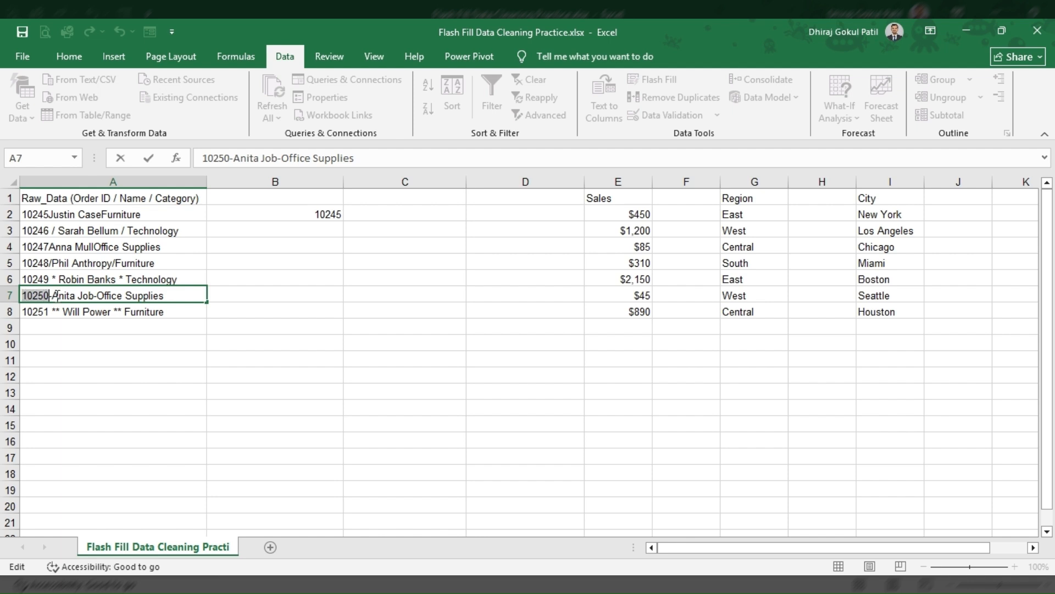
click(332, 296)
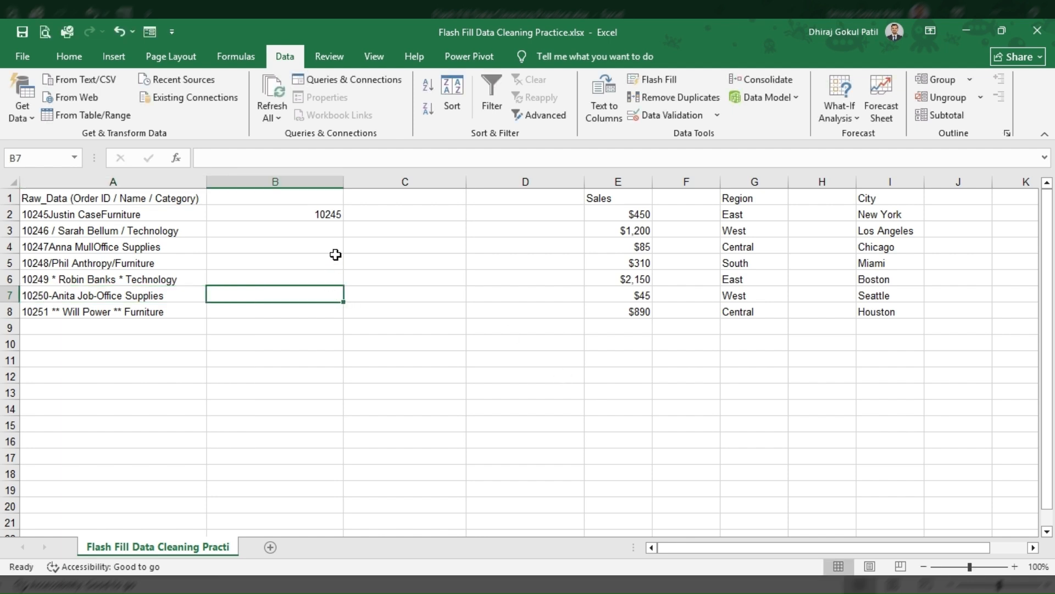
key(ctrl+v)
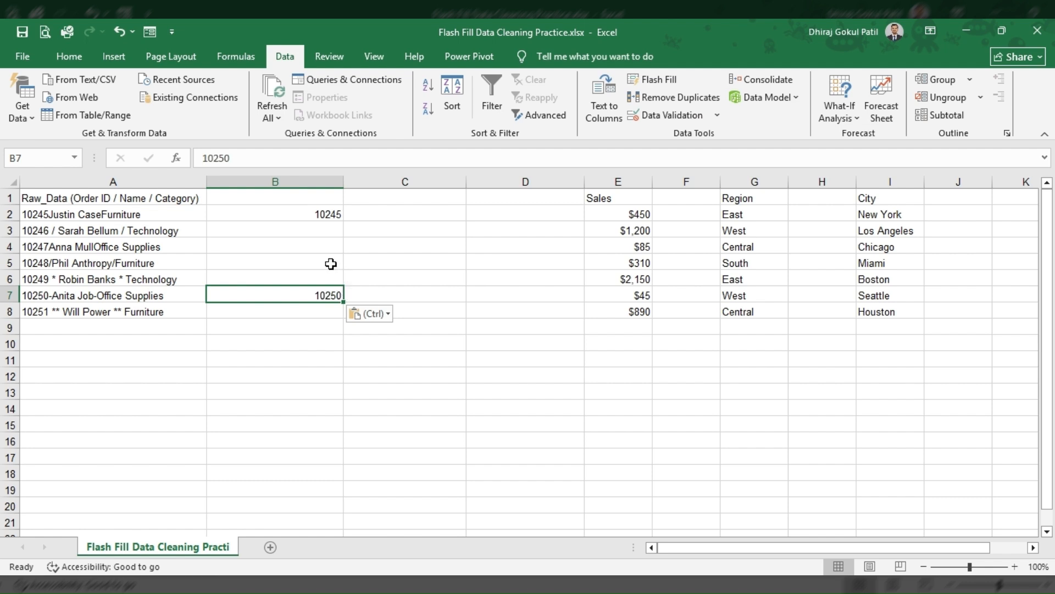
Step: Flash Fill the remaining order IDs in column B from the two examples
click(307, 240)
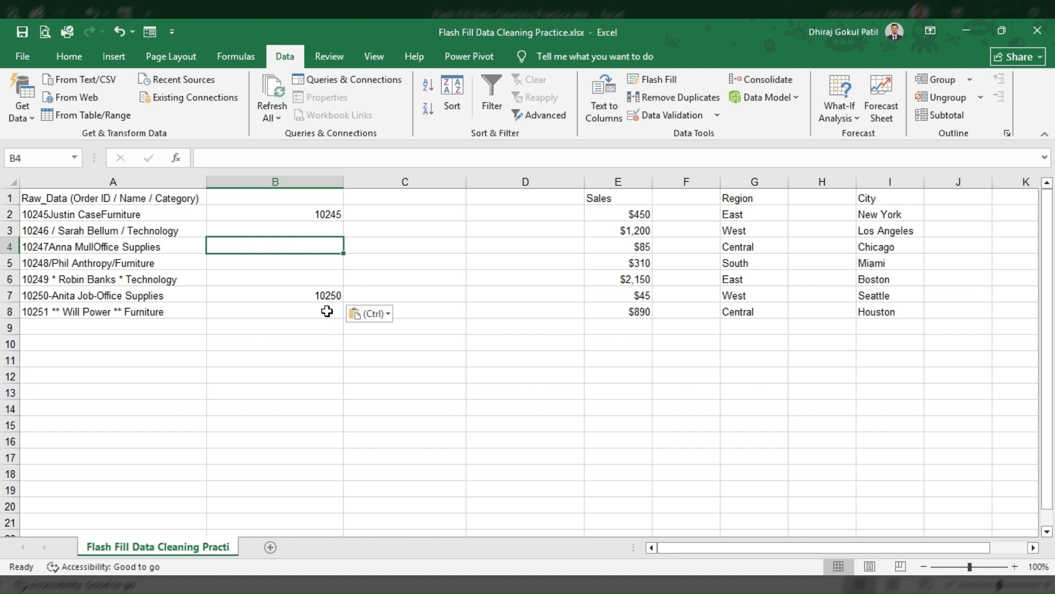
click(668, 80)
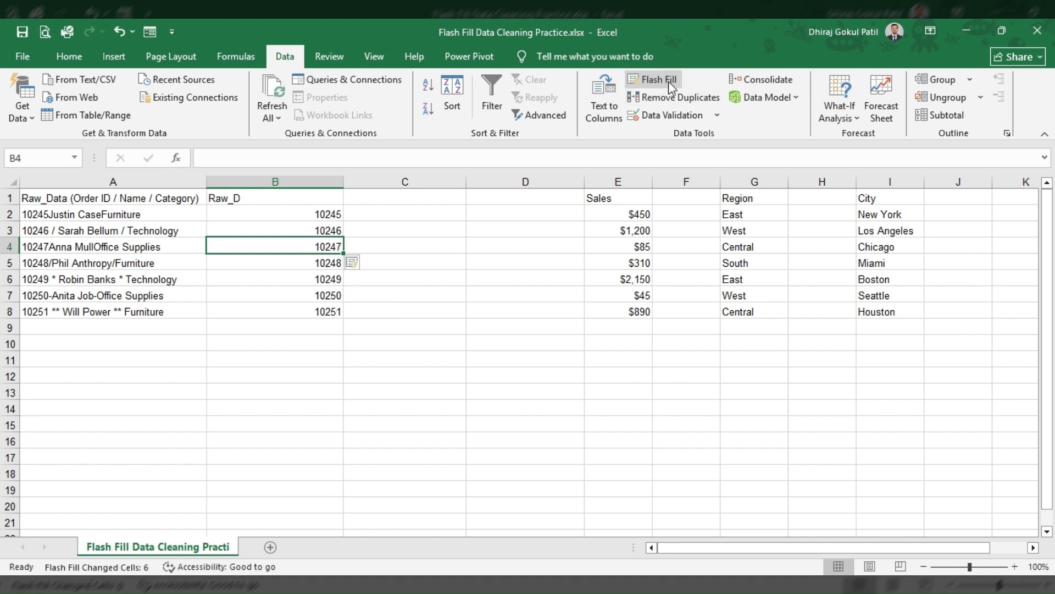
click(296, 308)
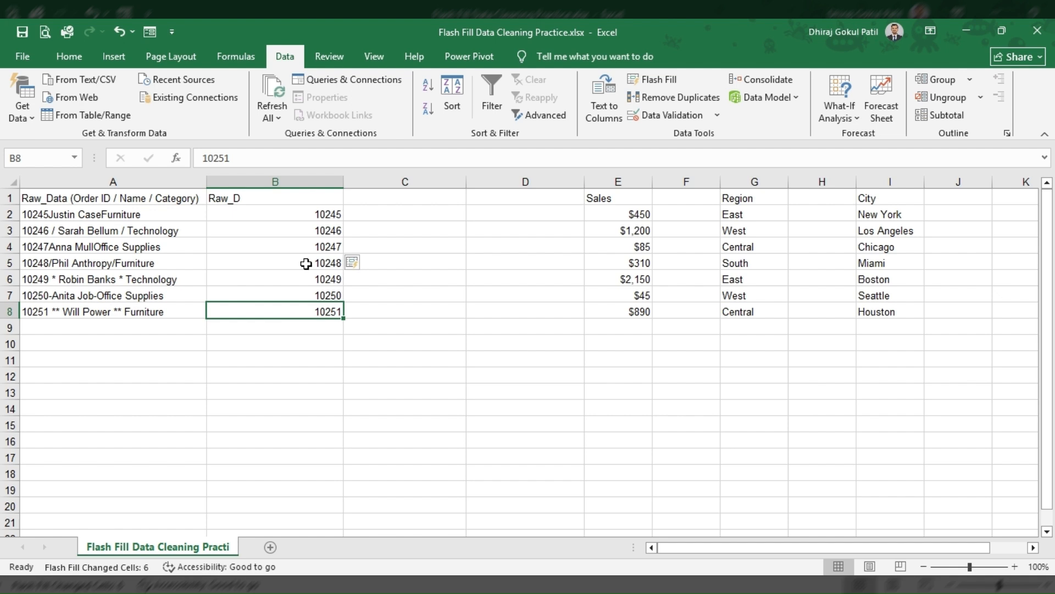
Step: Replace the header in B1 with "Order ID"
double_click(265, 199)
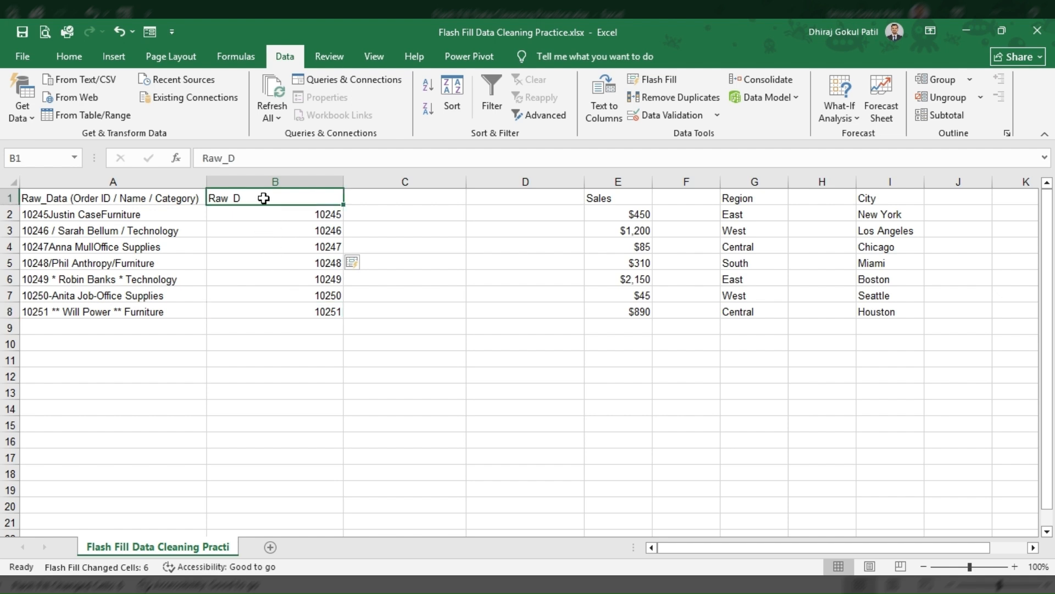
key(BackSpace)
key(BackSpace)
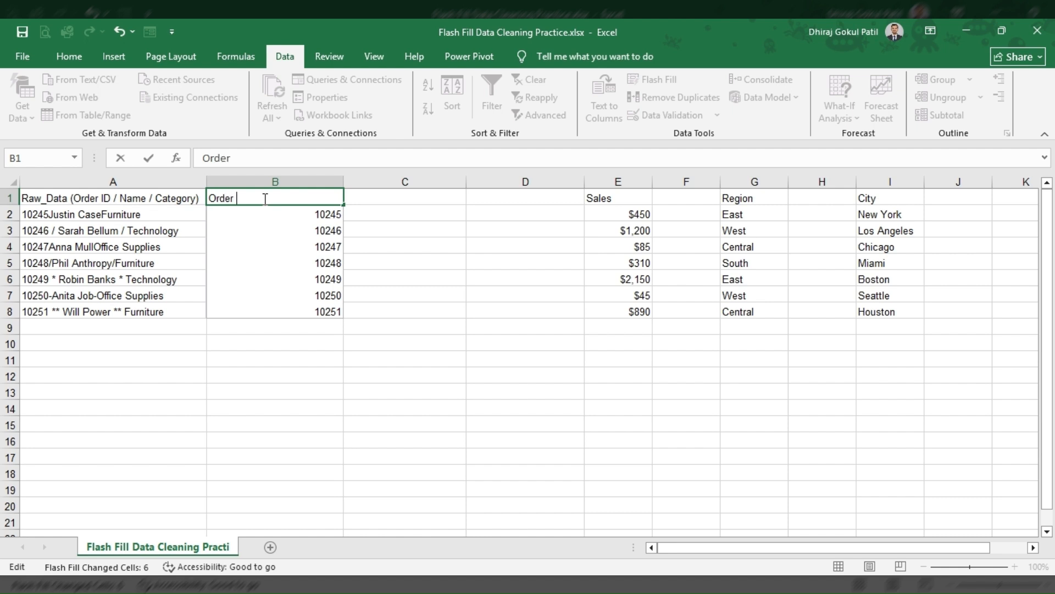
text(Order ID)
click(390, 249)
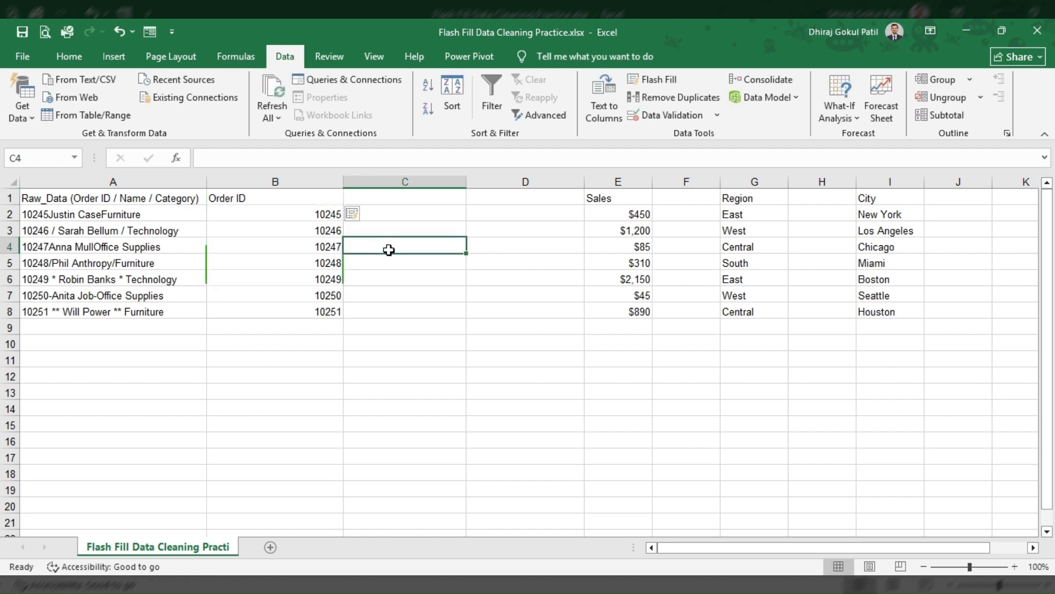
Step: Copy only the person's full name from the raw entry in A3 into C3 as a pattern example
click(396, 311)
click(387, 213)
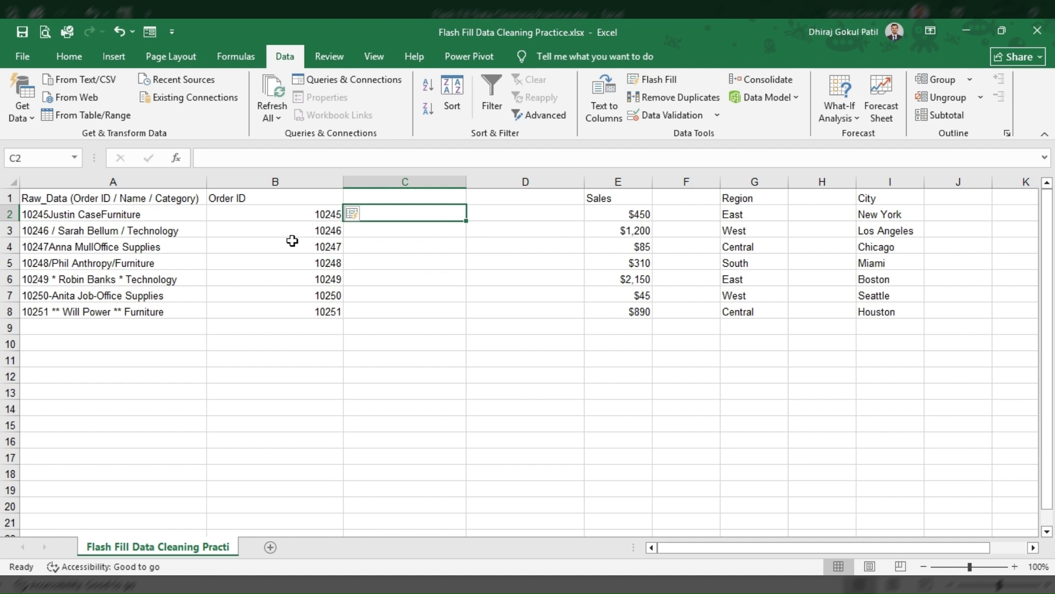
click(74, 213)
double_click(74, 214)
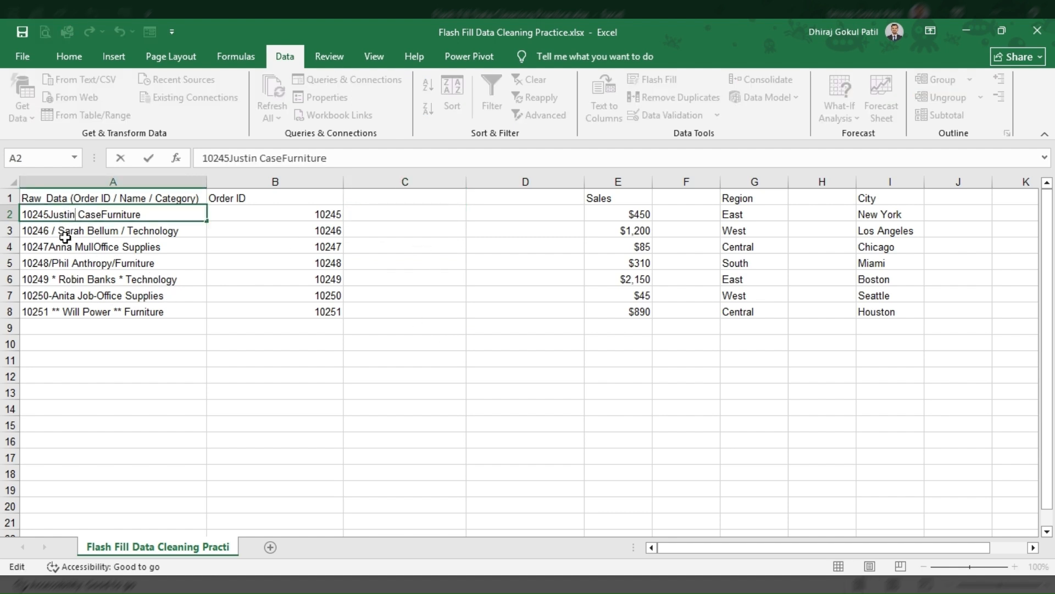
double_click(64, 231)
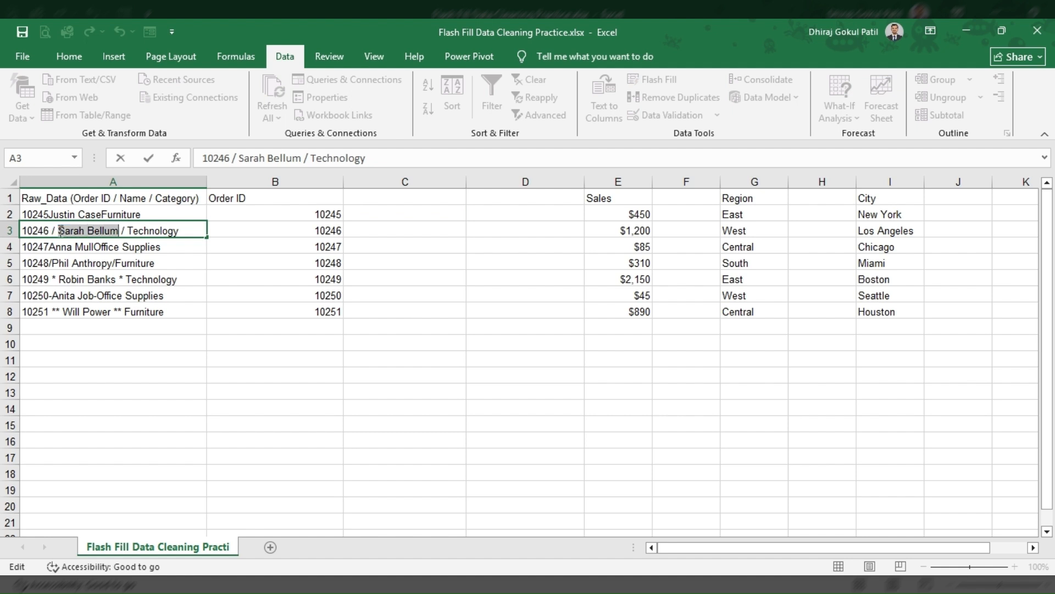
click(452, 213)
click(434, 230)
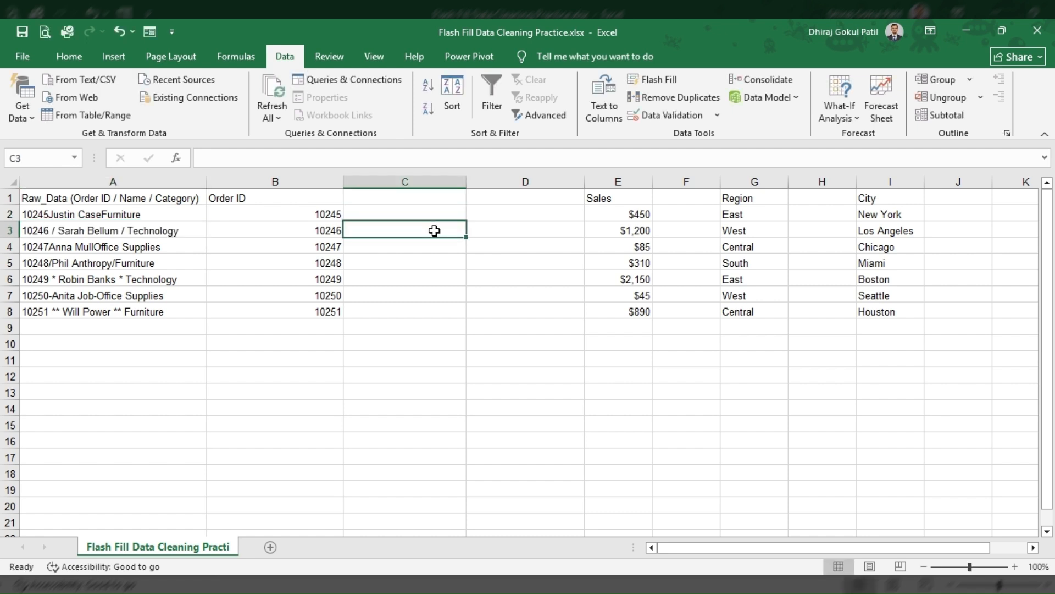
text(Sarah Bellum)
Step: Copy only the person's full name from the raw entry in A6 into C6 as a second example
click(421, 292)
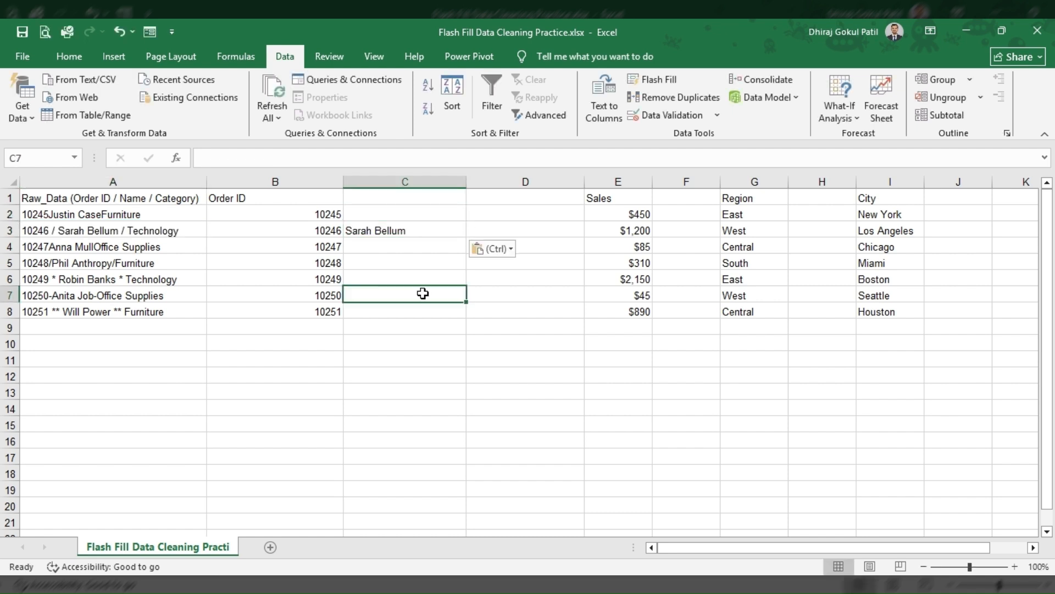
double_click(60, 279)
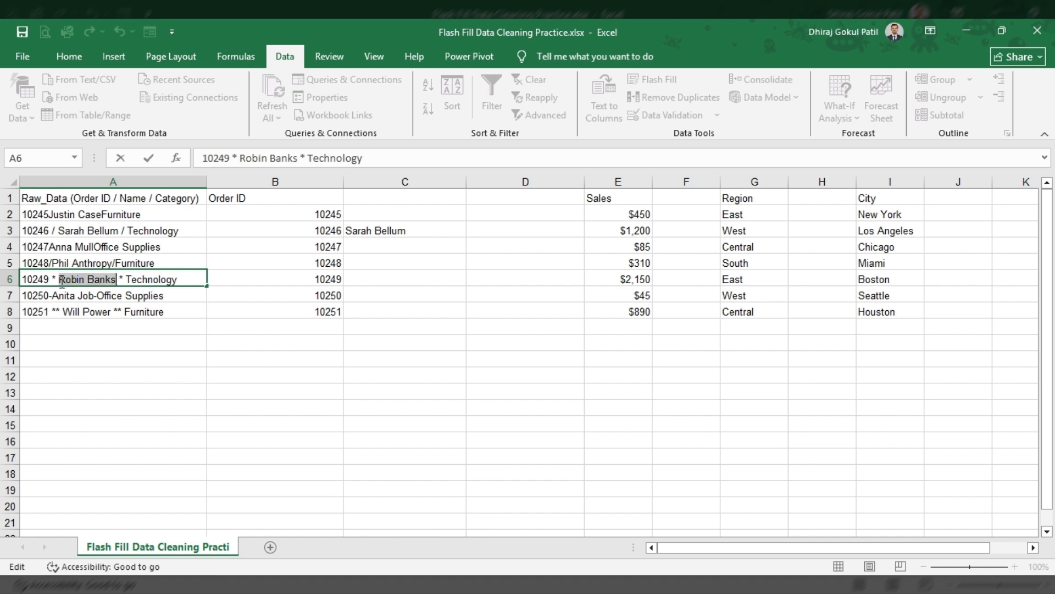
click(400, 278)
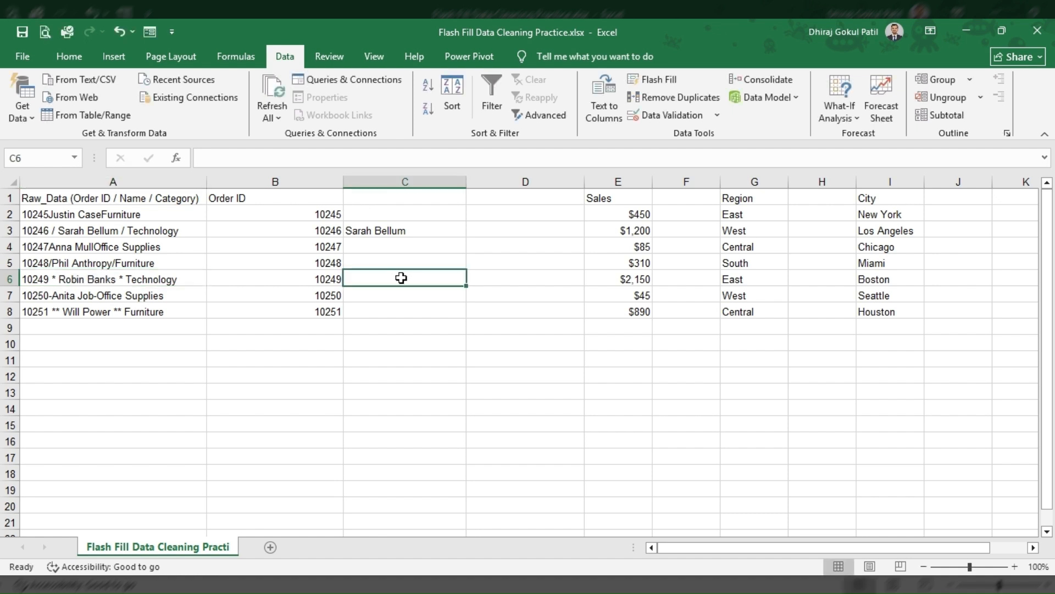
text(Robin Banks)
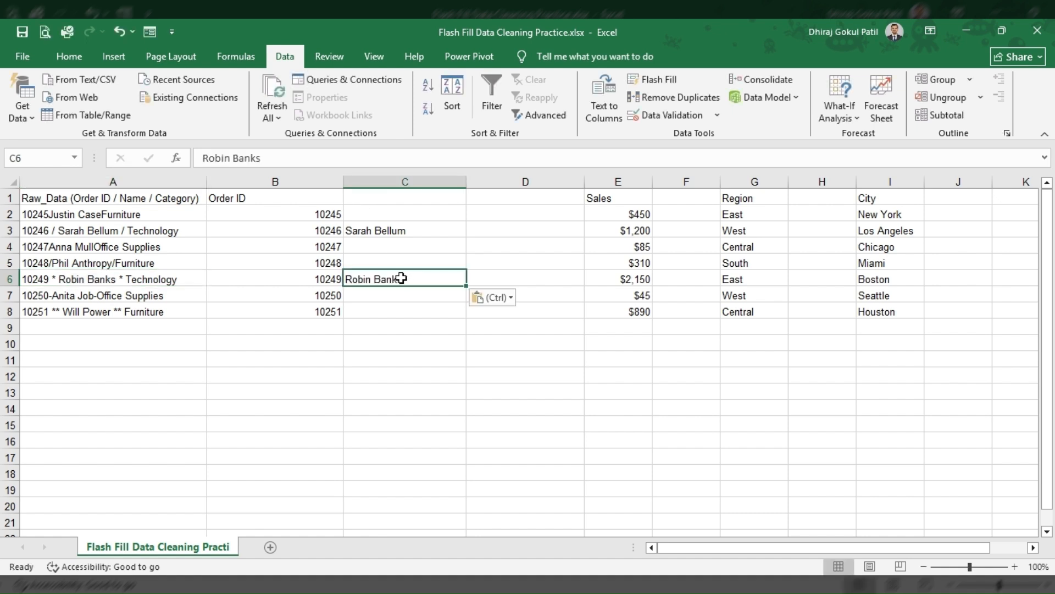
Step: Flash Fill the remaining names in column C from the two examples and check the filled cells
click(418, 243)
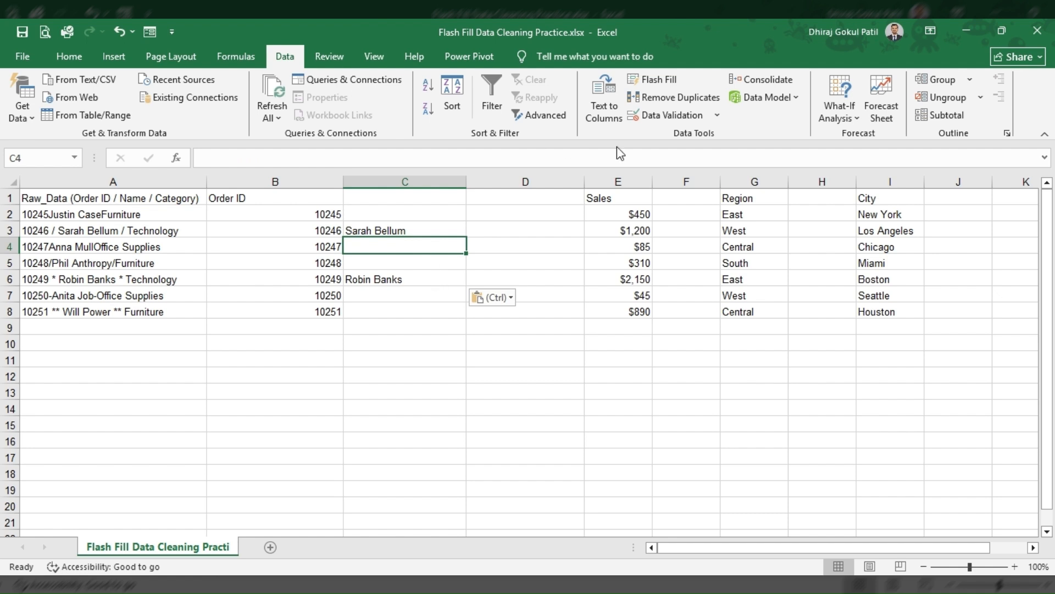
click(654, 80)
click(407, 214)
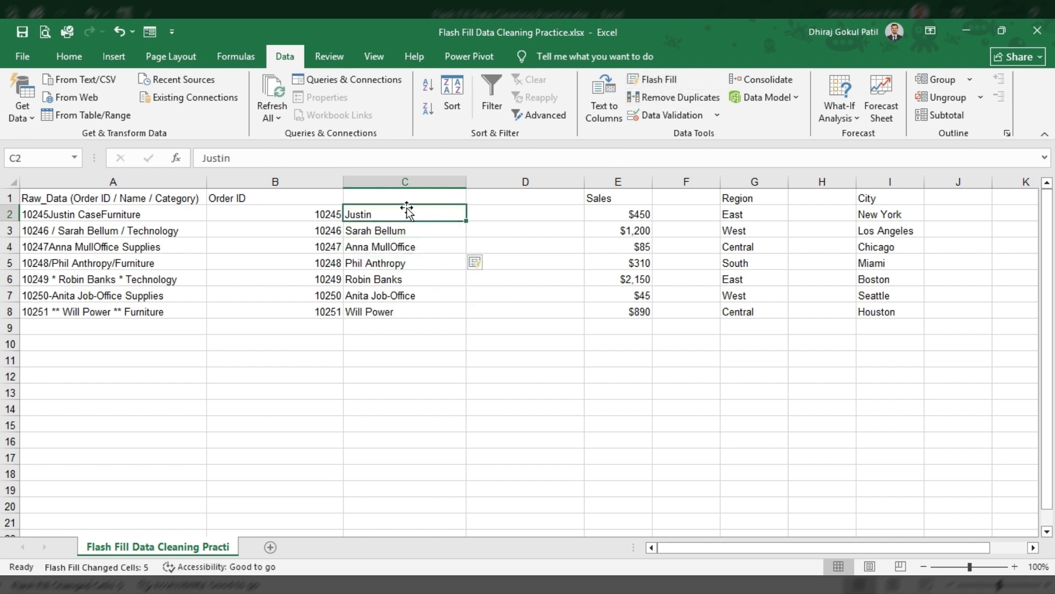
click(391, 292)
click(383, 277)
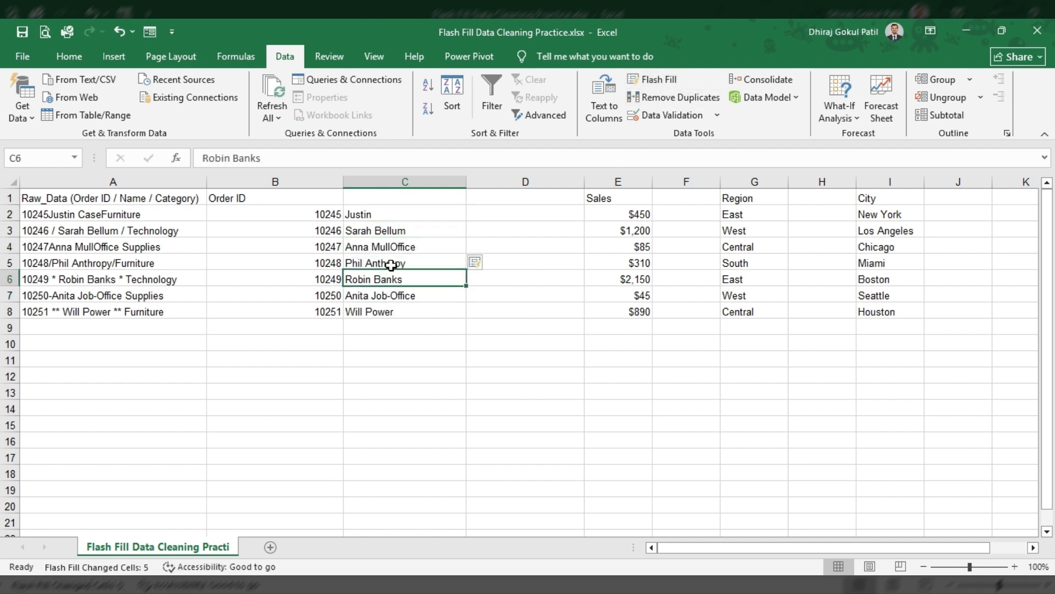
click(391, 263)
click(388, 214)
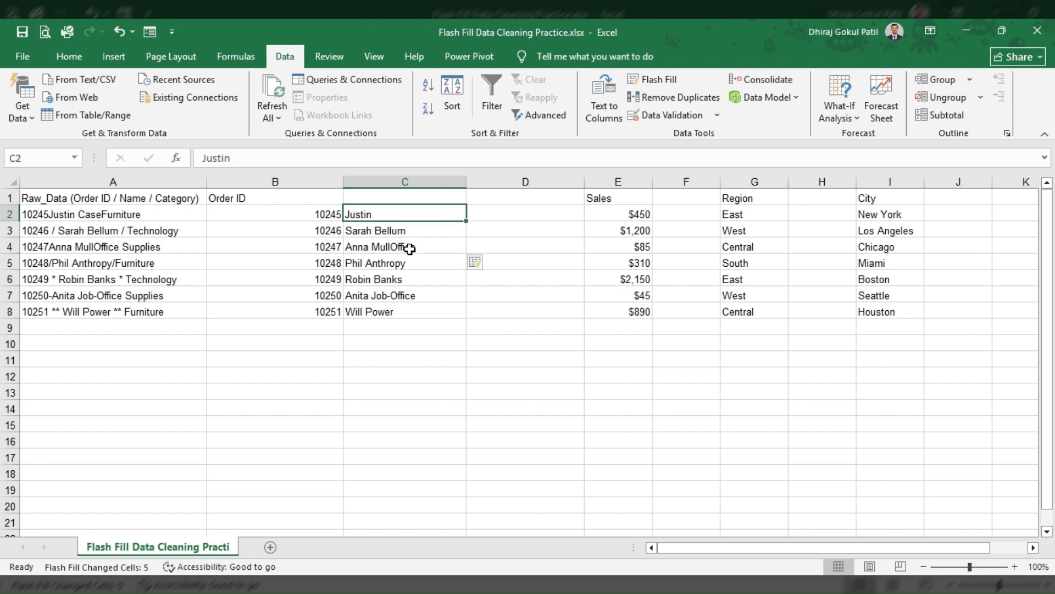
Step: Enter "Name" as the header in C1
click(388, 196)
text(NMam)
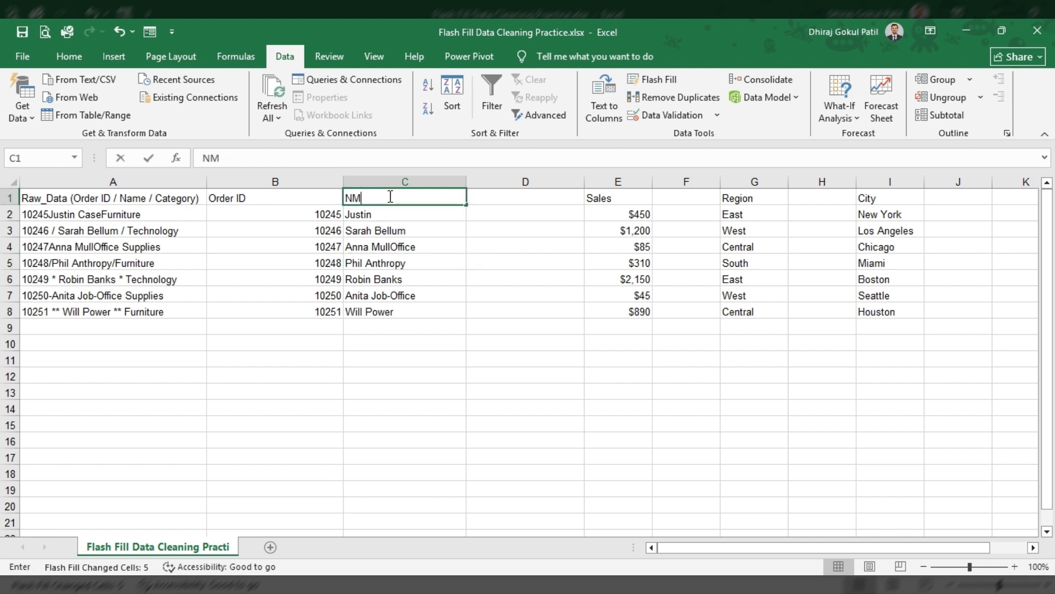
key(BackSpace)
key(BackSpace)
key(BackSpace)
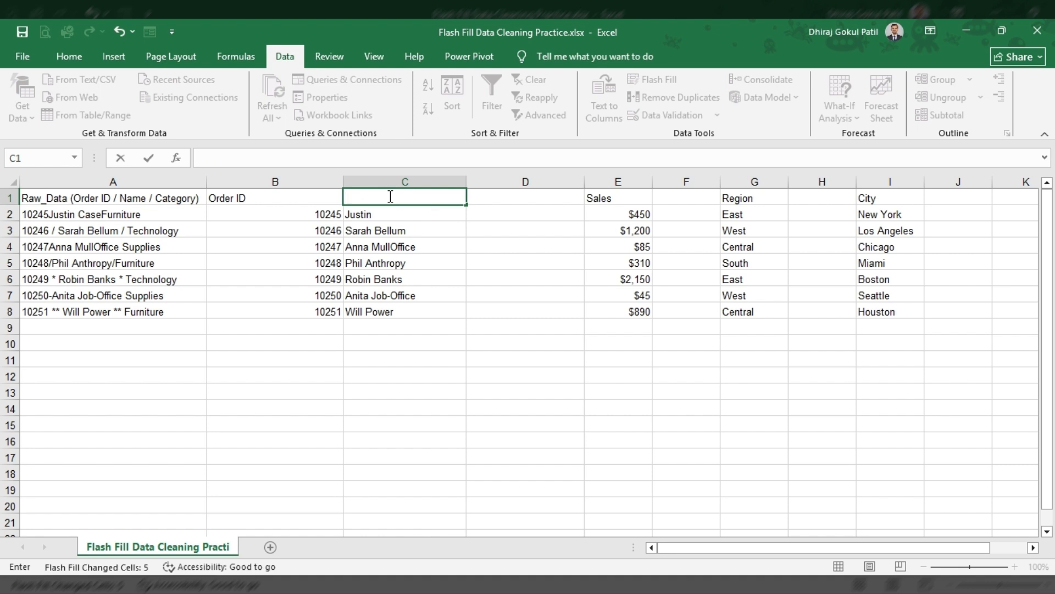
text(Name)
click(555, 305)
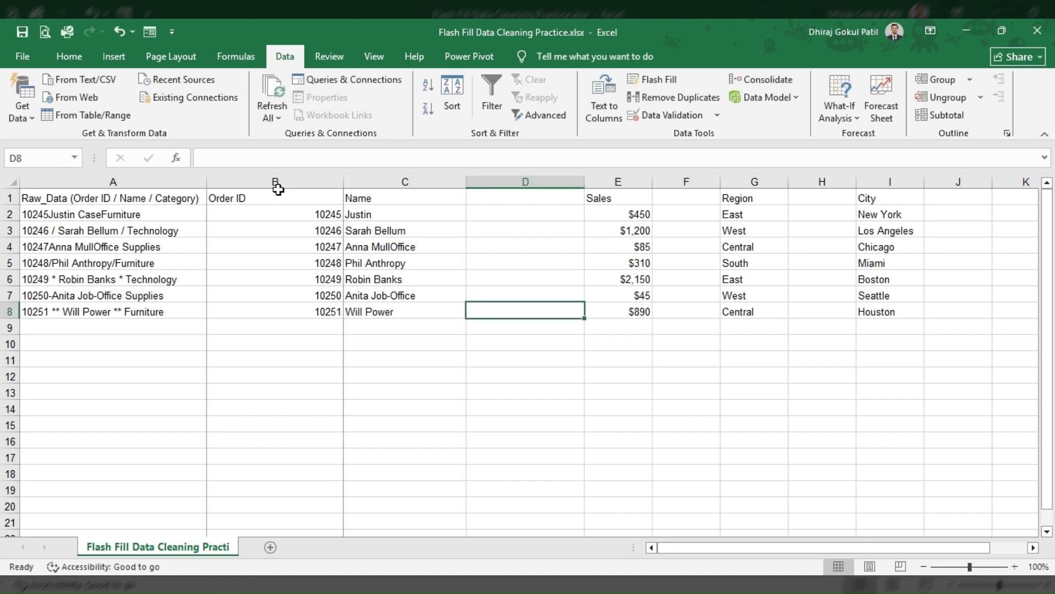
Step: Narrow the Order ID column to suit its contents
double_click(343, 182)
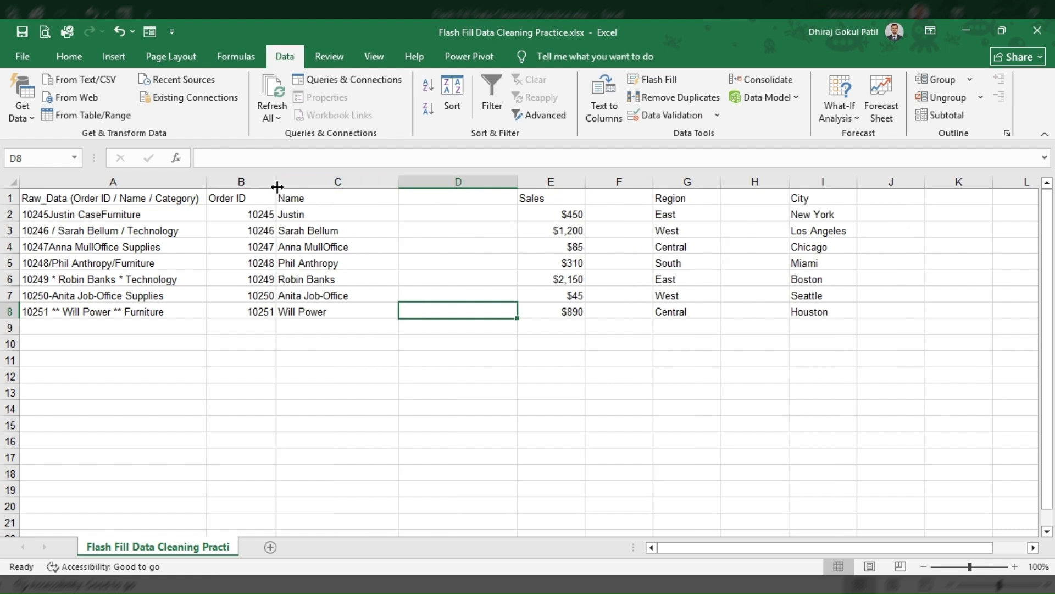
click(369, 258)
click(442, 217)
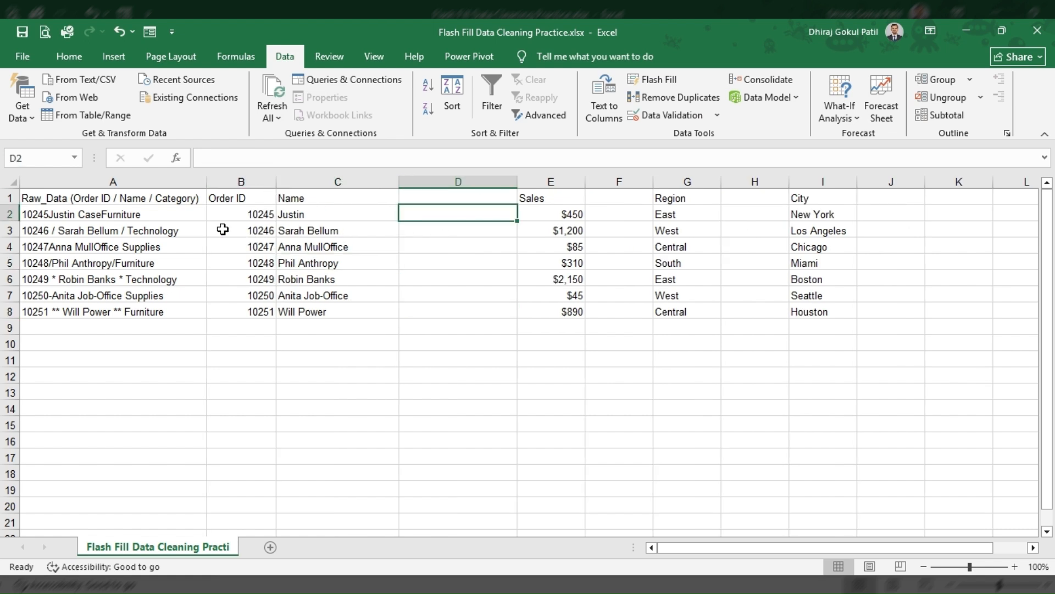
Step: Copy the final word of the raw entry in A2, which ends in the category, into D2 as a pattern example
click(127, 214)
double_click(127, 214)
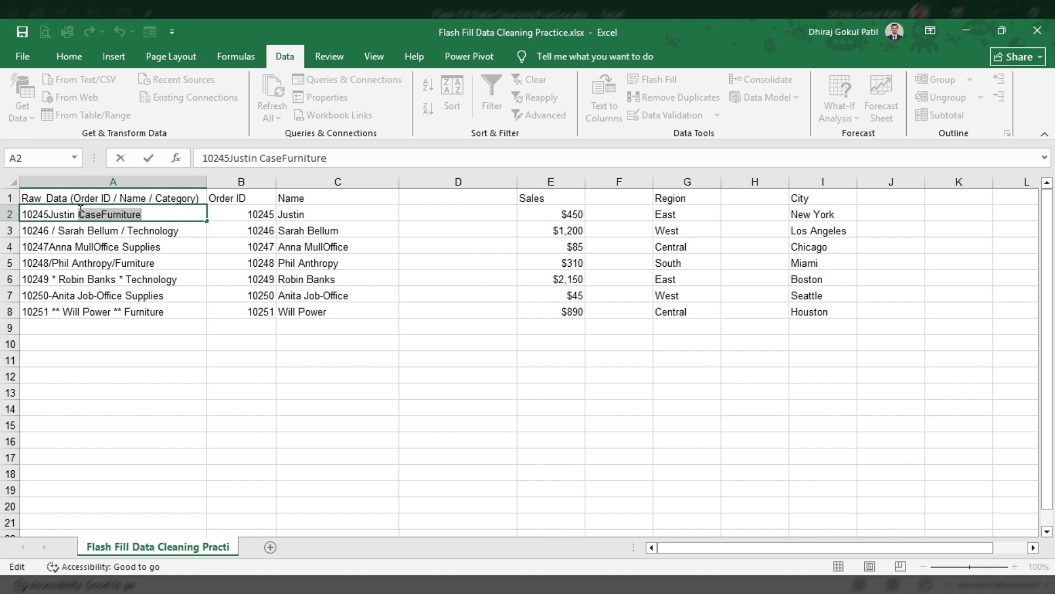
click(488, 216)
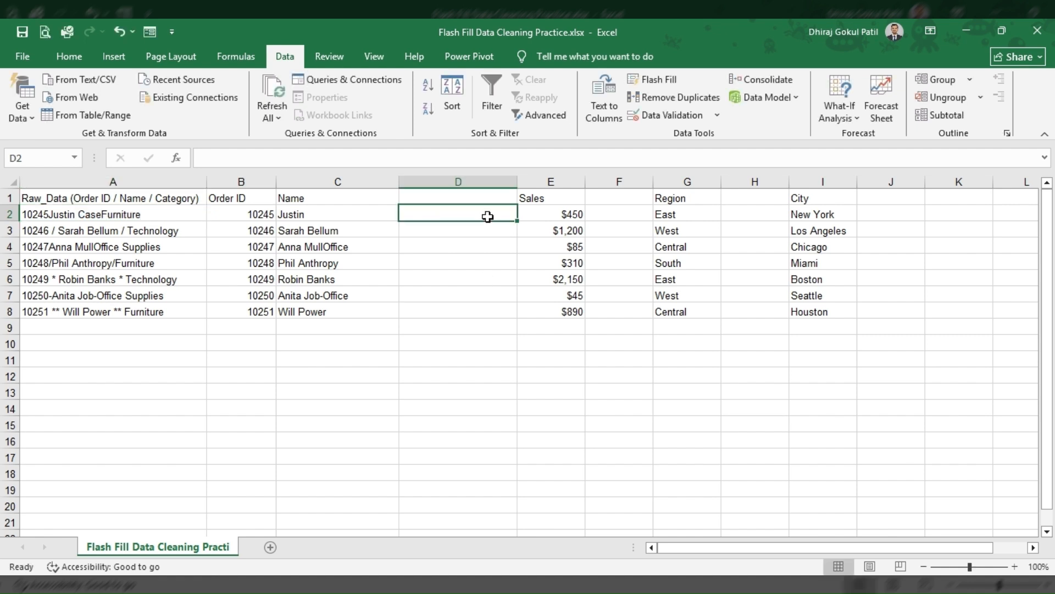
text(CaseFurniture)
Step: Copy the category "Technology" from the raw entry in A6 into D6 as a second example
double_click(168, 283)
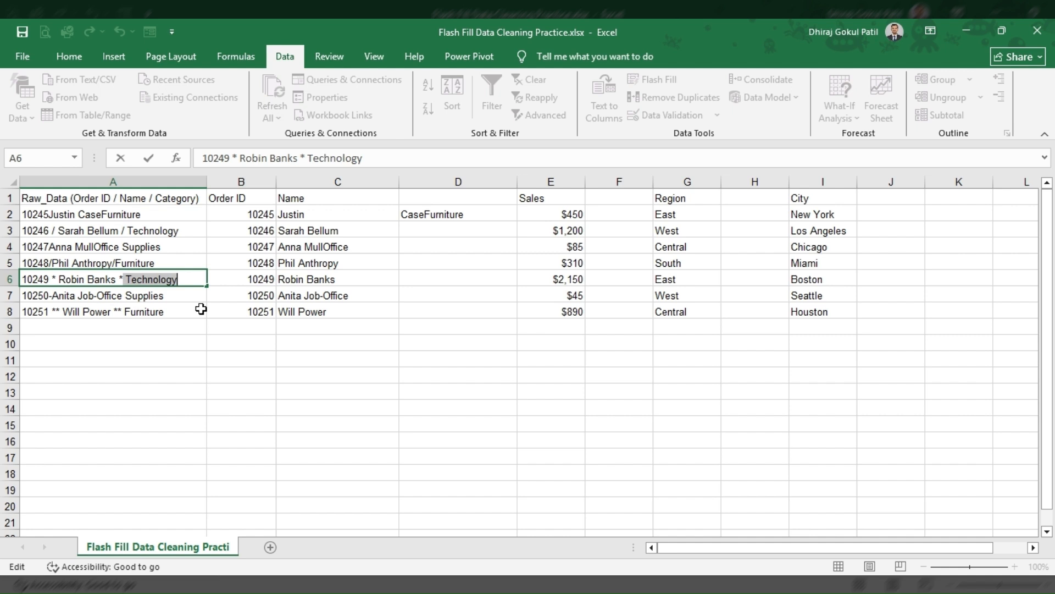
click(482, 280)
key(ctrl+v)
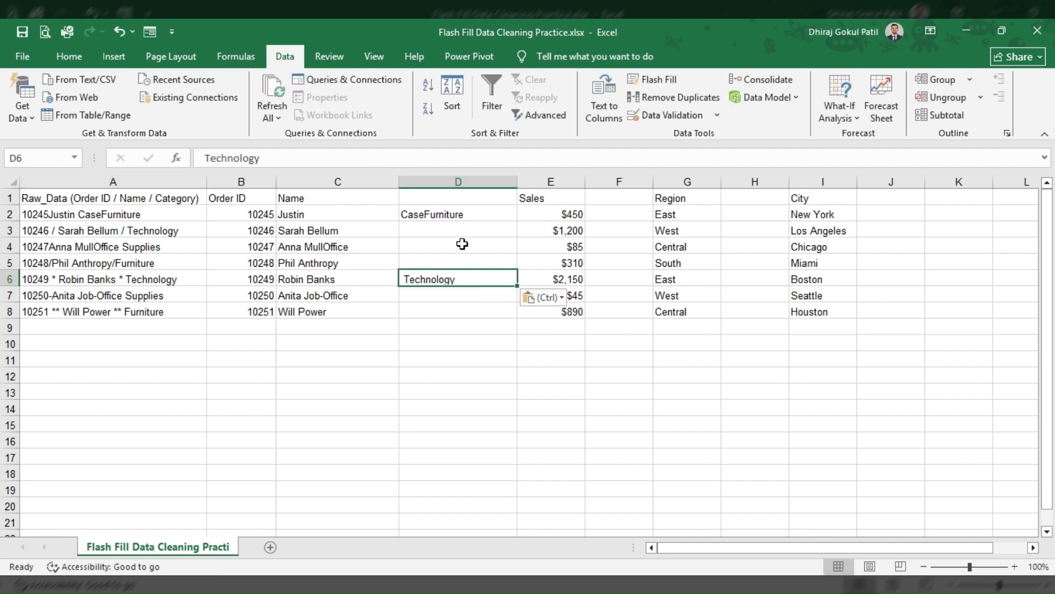
Step: Flash Fill the remaining categories in column D from the two examples
click(464, 245)
click(654, 80)
click(511, 295)
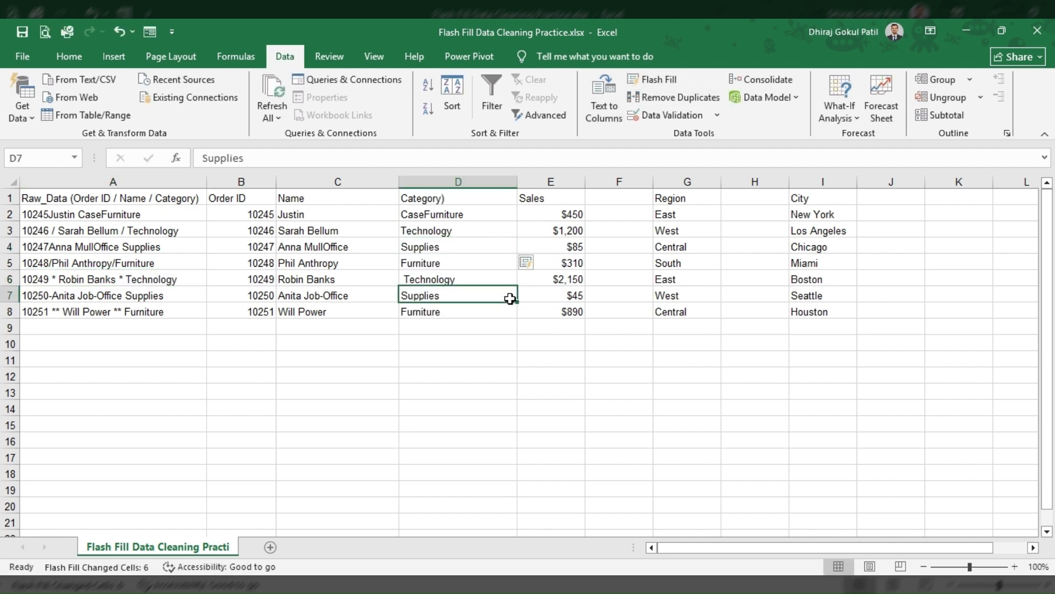
Step: Remove the stray closing parenthesis from the header in D1 so it reads "Category"
click(479, 197)
double_click(479, 196)
key(BackSpace)
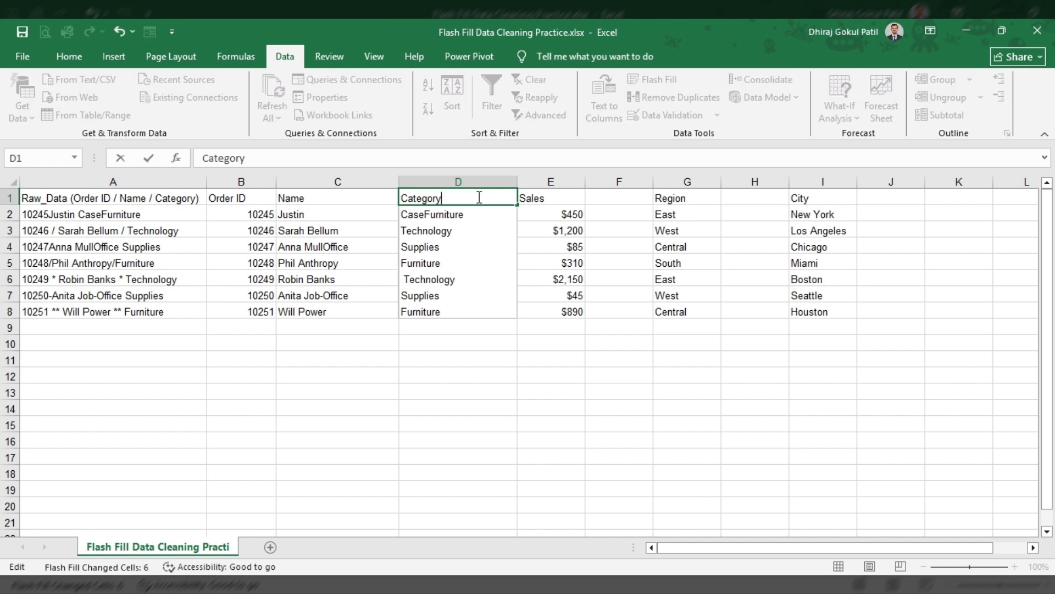
click(434, 370)
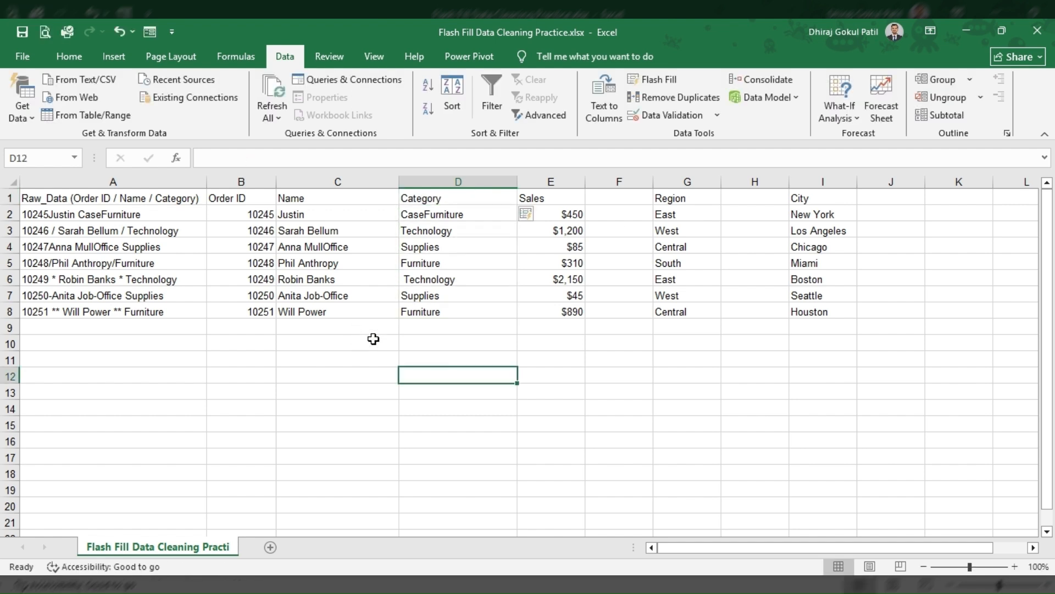